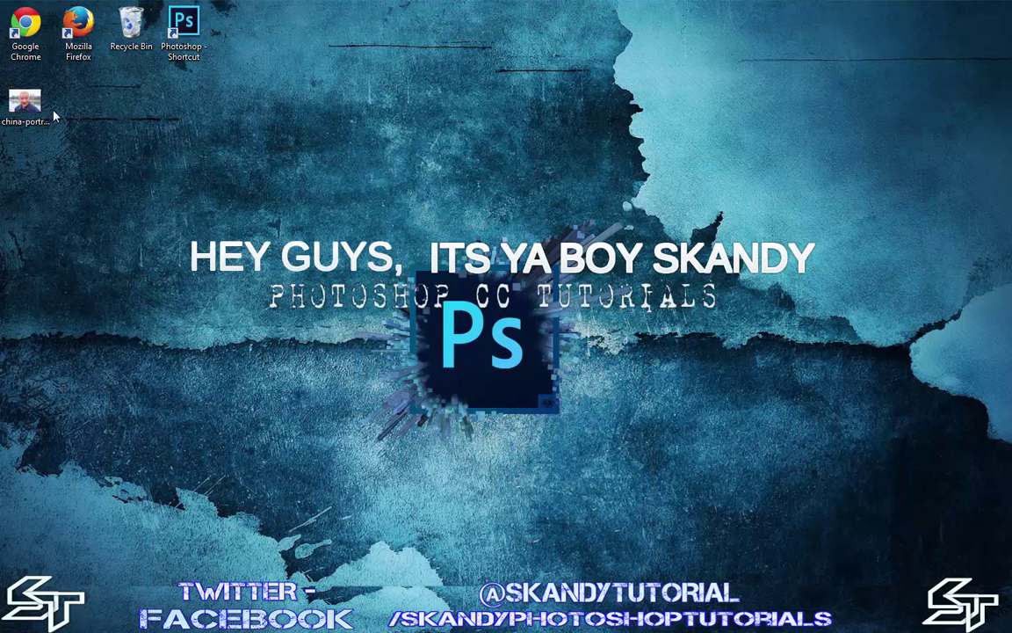
# Open china-portrait-old-man.jpg from the desktop in Photoshop and display the layer list
pyautogui.moveTo(31, 104); pyautogui.dragTo(215, 475)
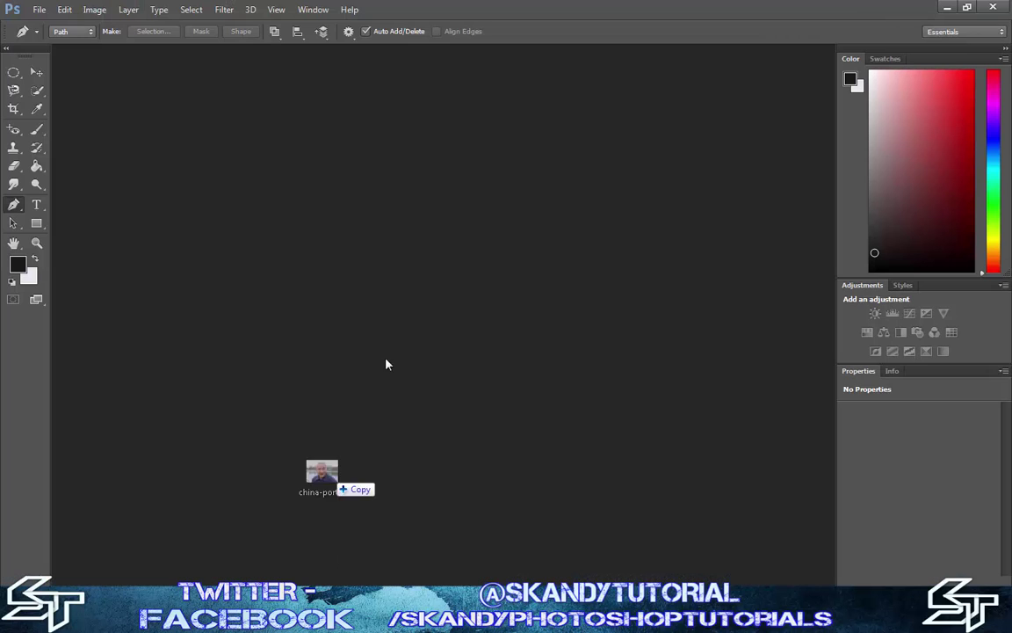
pyautogui.moveTo(386, 361); pyautogui.dragTo(400, 312)
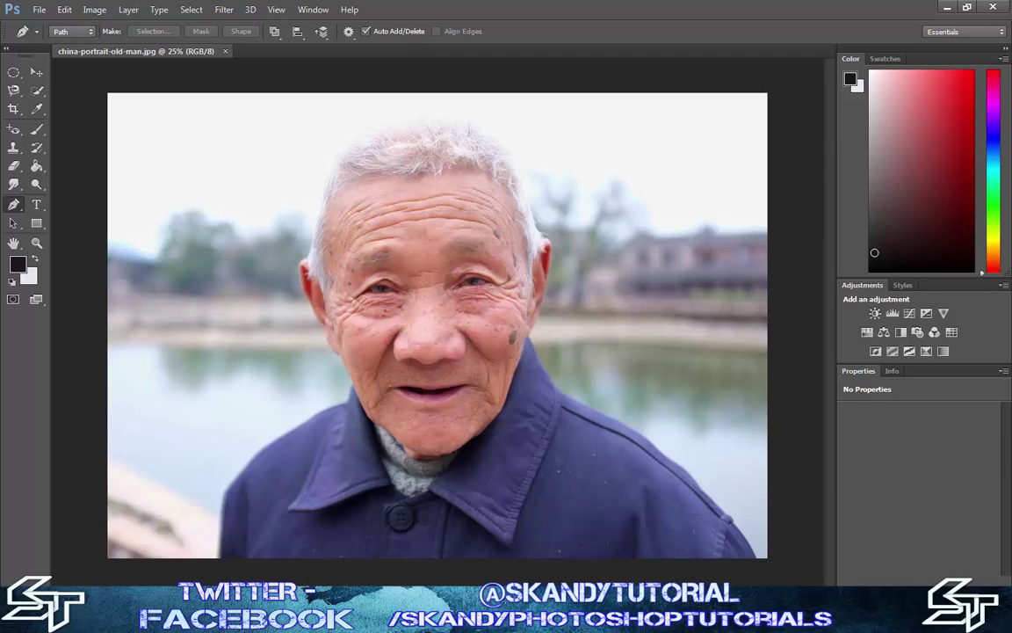
pyautogui.press('F7')
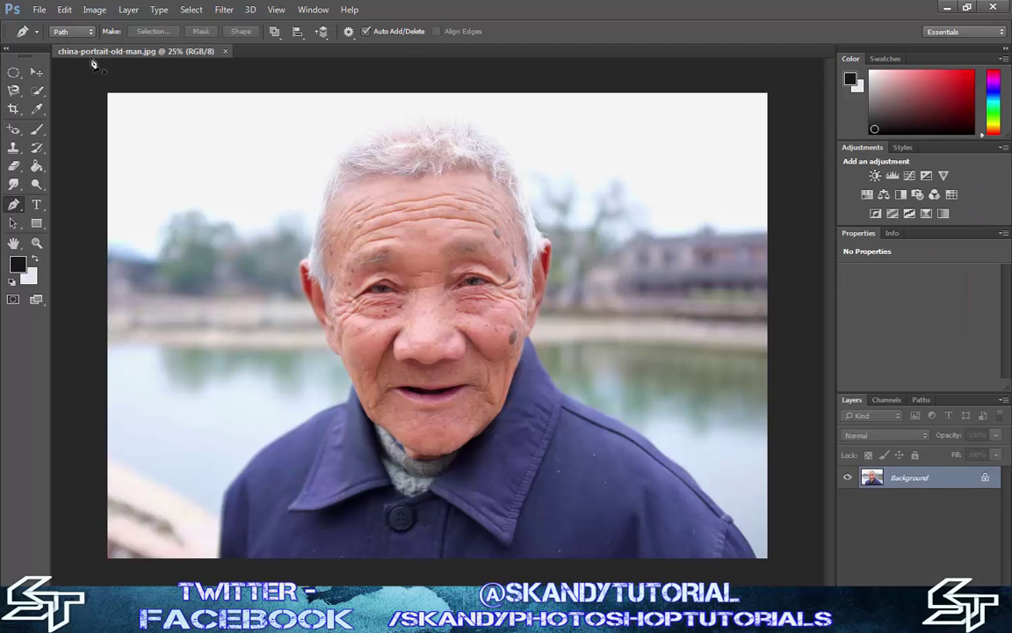
# Convert the image to CMYK Color mode, accepting the default U.S. Web Coated (SWOP) v2 profile
pyautogui.click(94, 11)
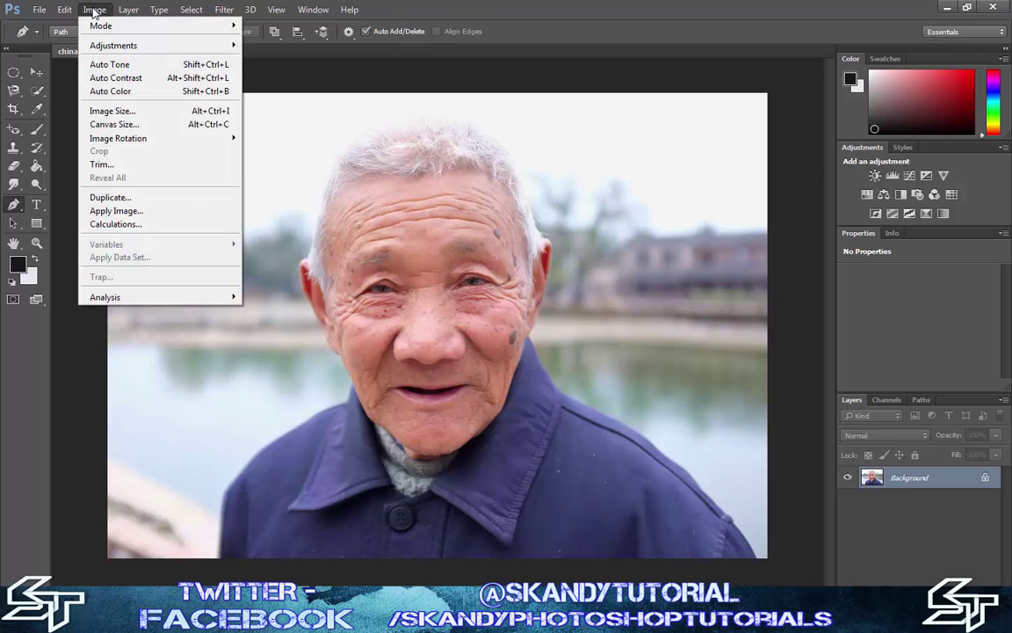
pyautogui.moveTo(141, 26)
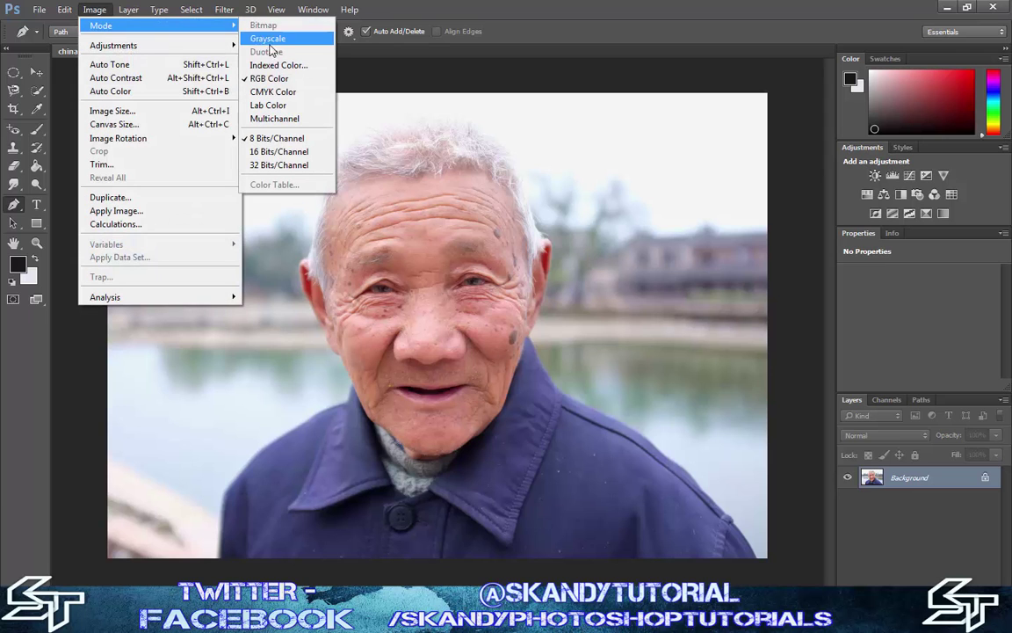
pyautogui.click(283, 93)
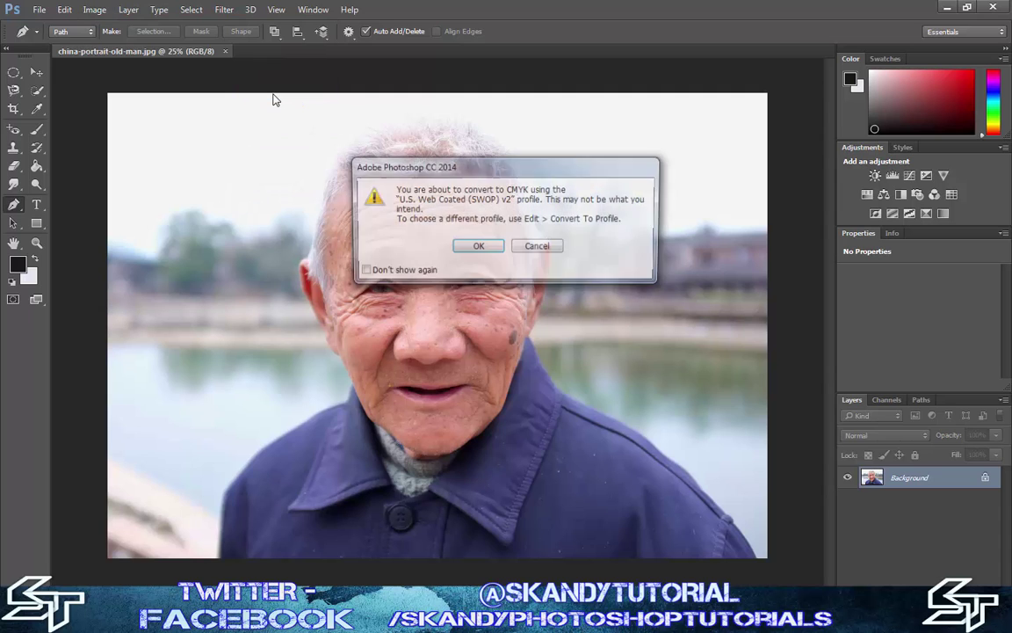
pyautogui.click(484, 249)
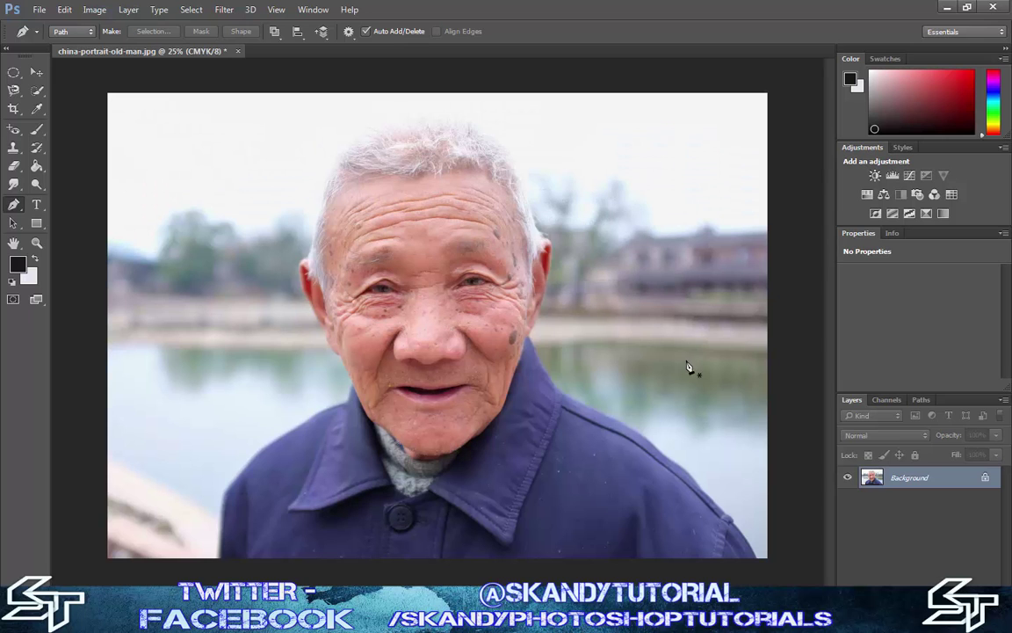
# Select and copy the entire Yellow channel, and undo the CMYK conversion to return the photo to RGB
pyautogui.click(897, 403)
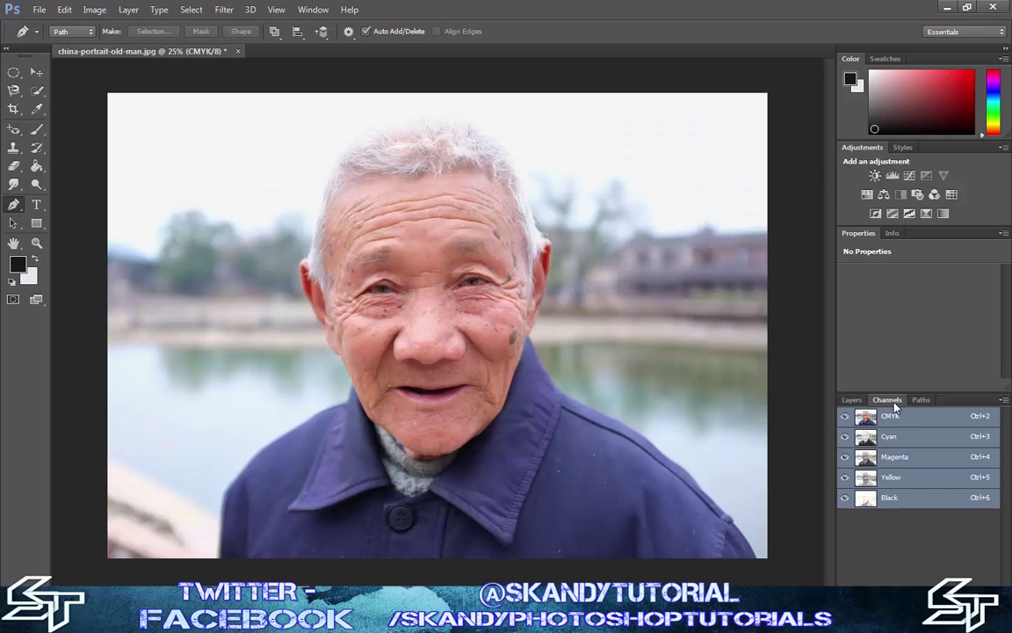
pyautogui.click(899, 479)
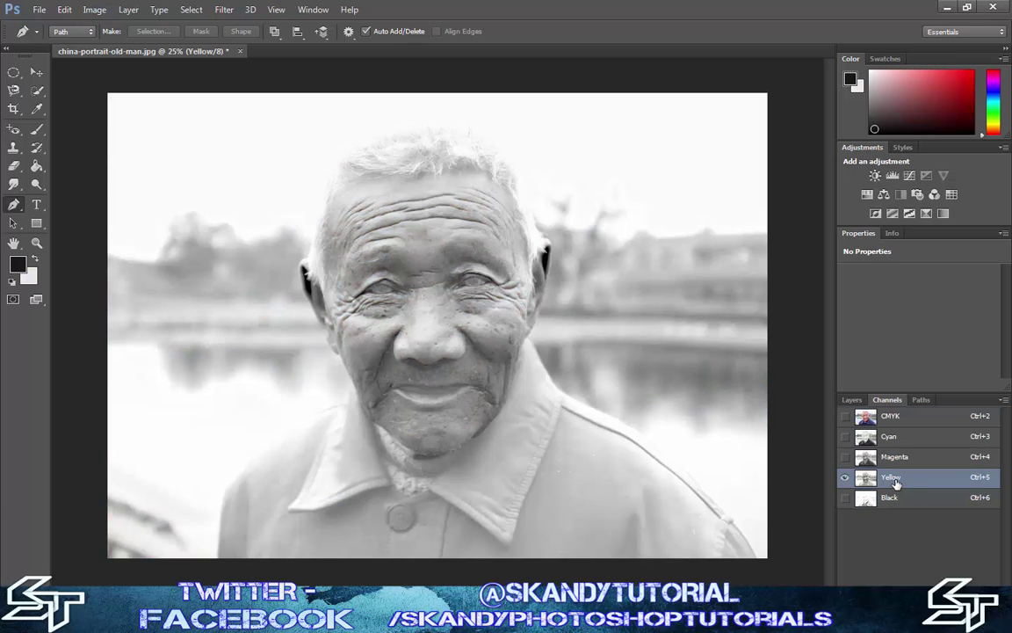
pyautogui.keyDown('ctrl'); pyautogui.click(894, 482); pyautogui.keyUp('ctrl')
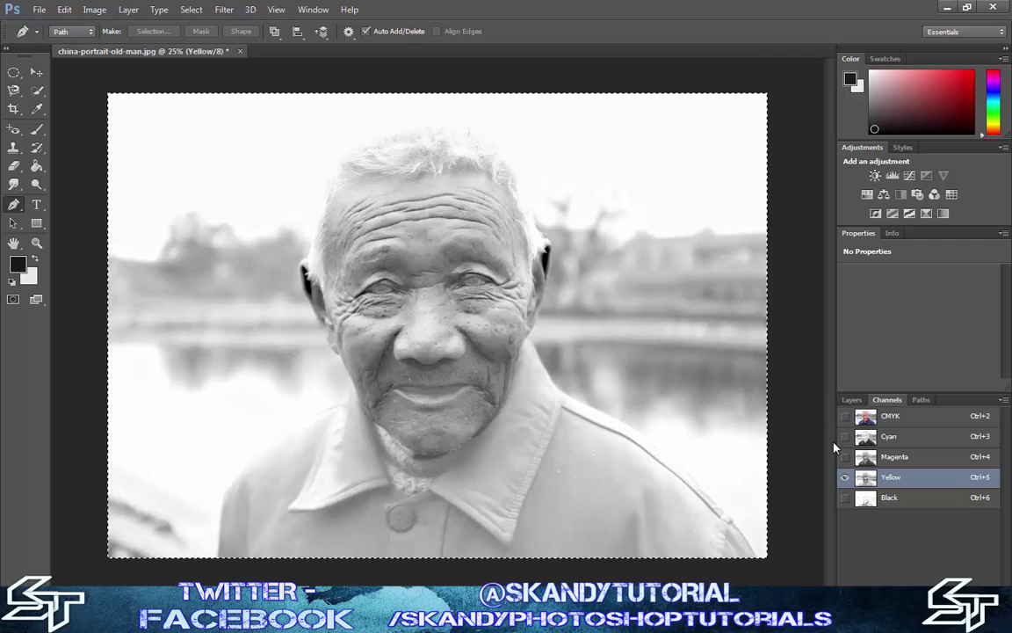
pyautogui.hotkey('ctrl', 'z')
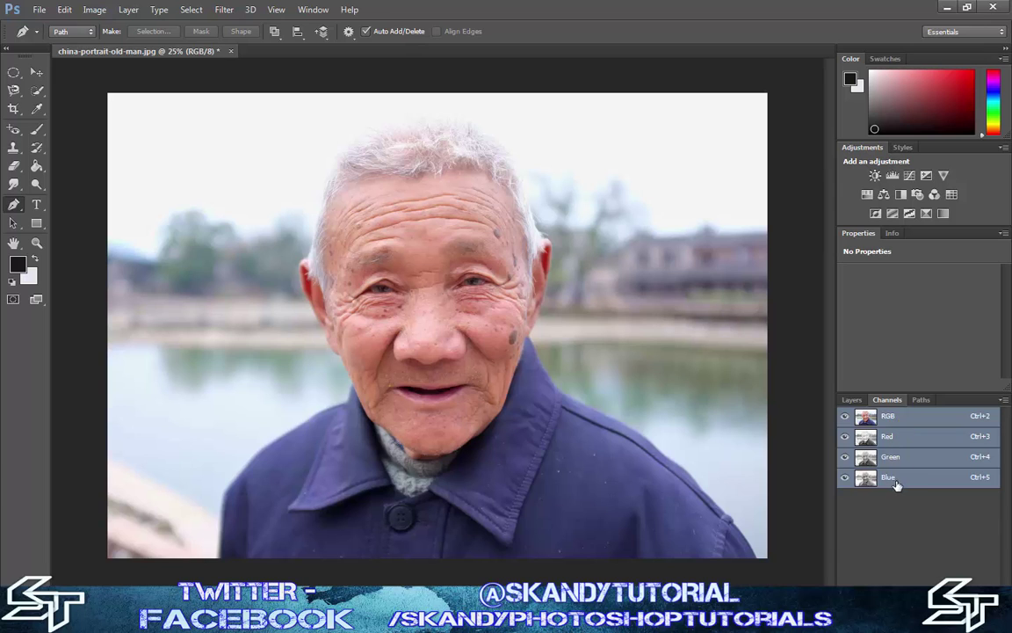
# Convert the locked Background into a regular layer with the name Layer 0
pyautogui.click(850, 401)
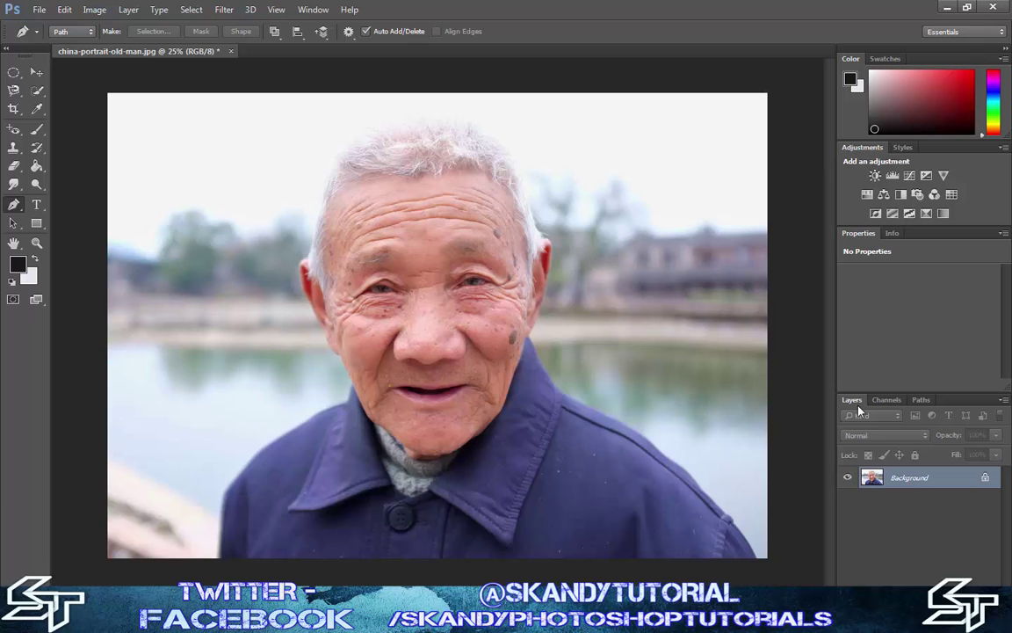
pyautogui.doubleClick(910, 481)
pyautogui.click(620, 198)
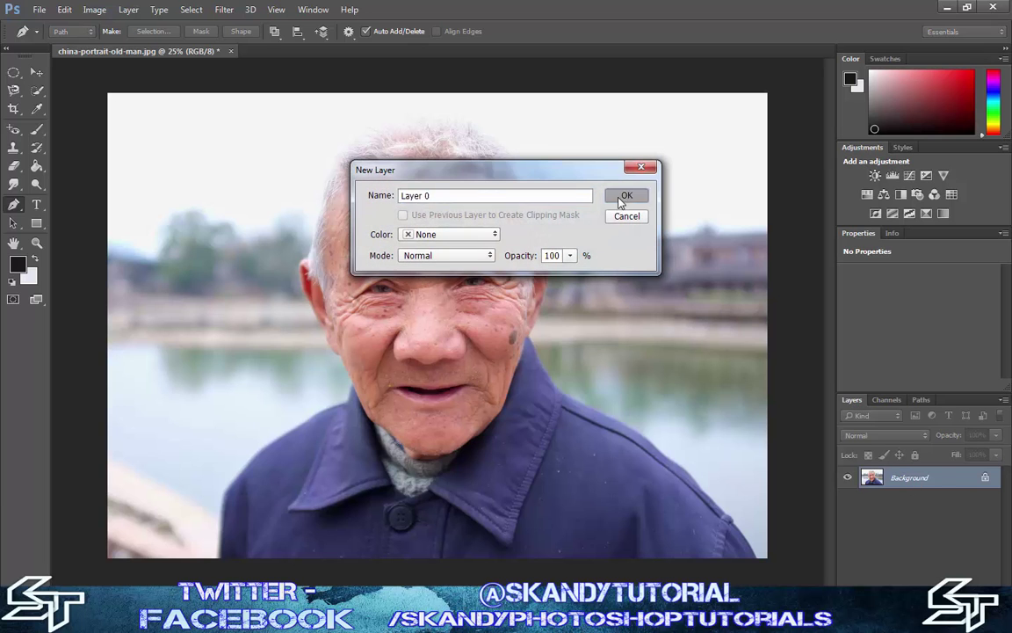
# Paste the copied grayscale Yellow channel as a new layer above Layer 0
pyautogui.click(927, 534)
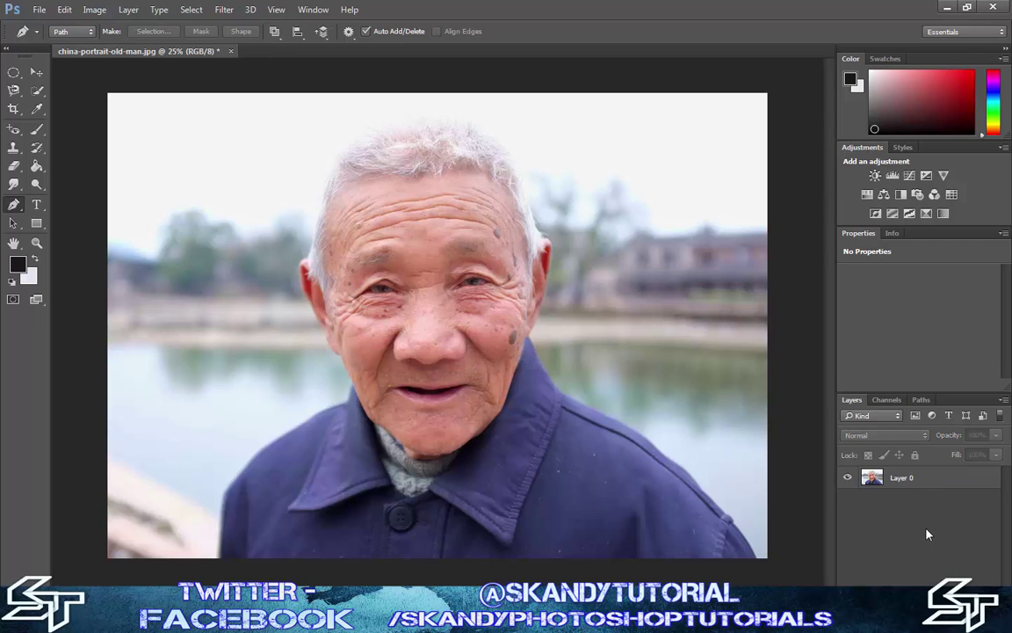
pyautogui.hotkey('ctrl', 'shift', 'alt', 'e')
pyautogui.hotkey('ctrl', 'shift', 'u')
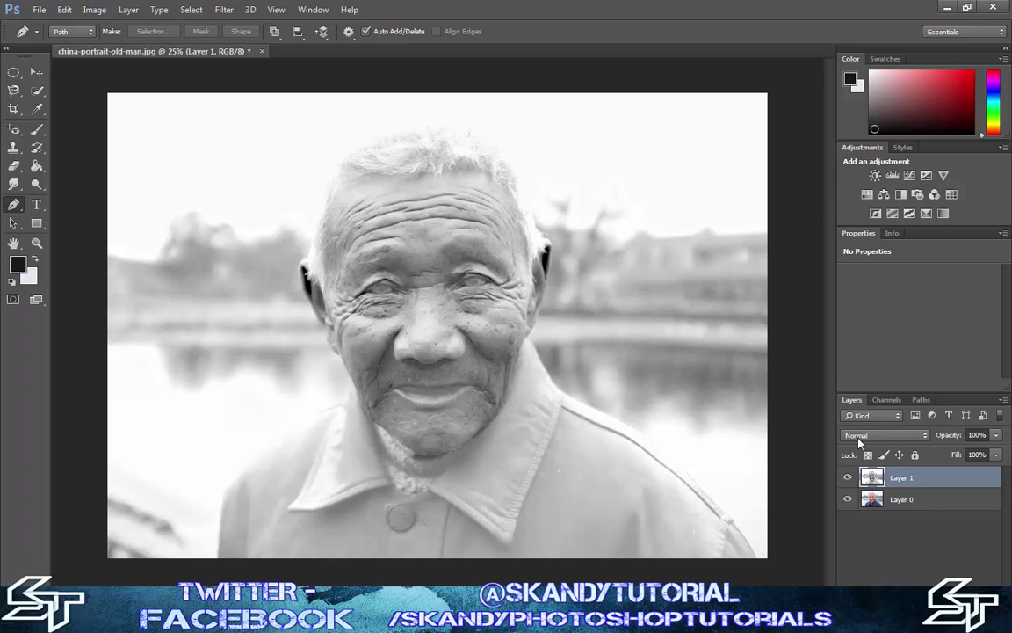
# Invert the pasted grayscale layer and set its blend mode to Soft Light
pyautogui.hotkey('ctrl', 'i')
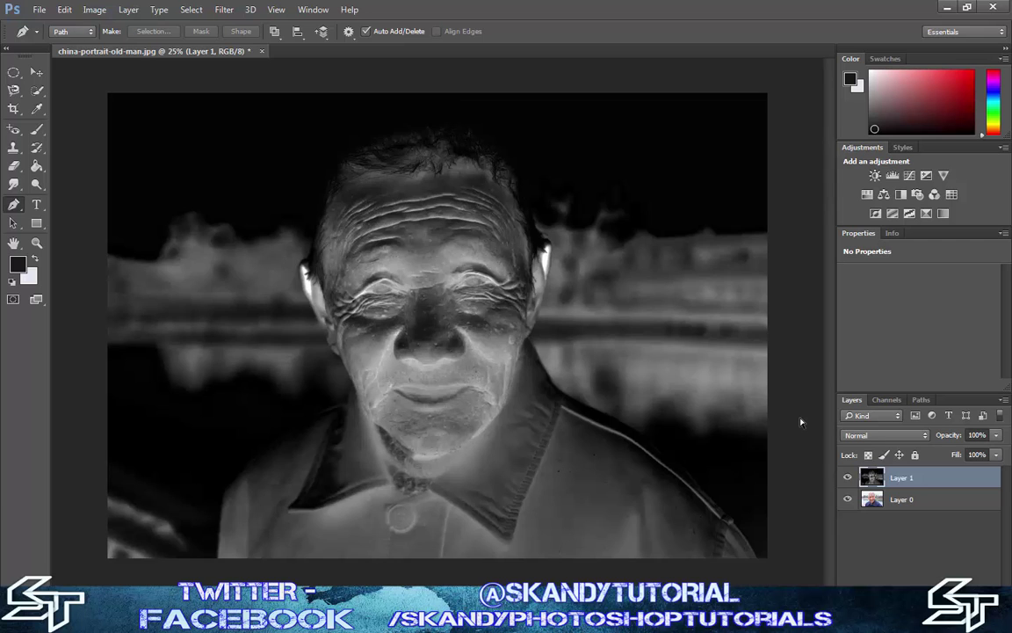
pyautogui.click(866, 441)
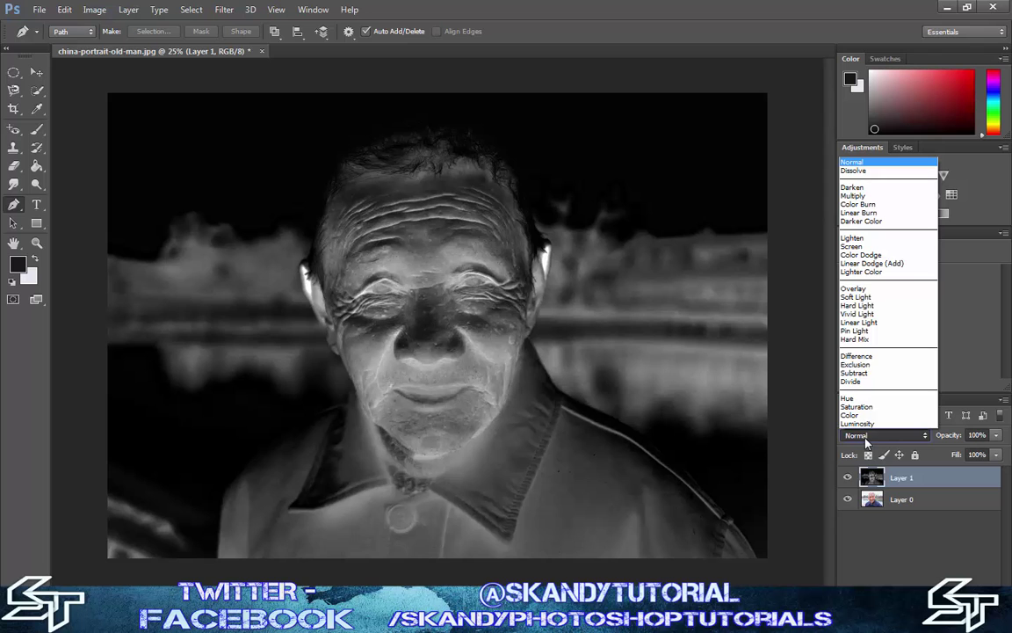
pyautogui.click(850, 298)
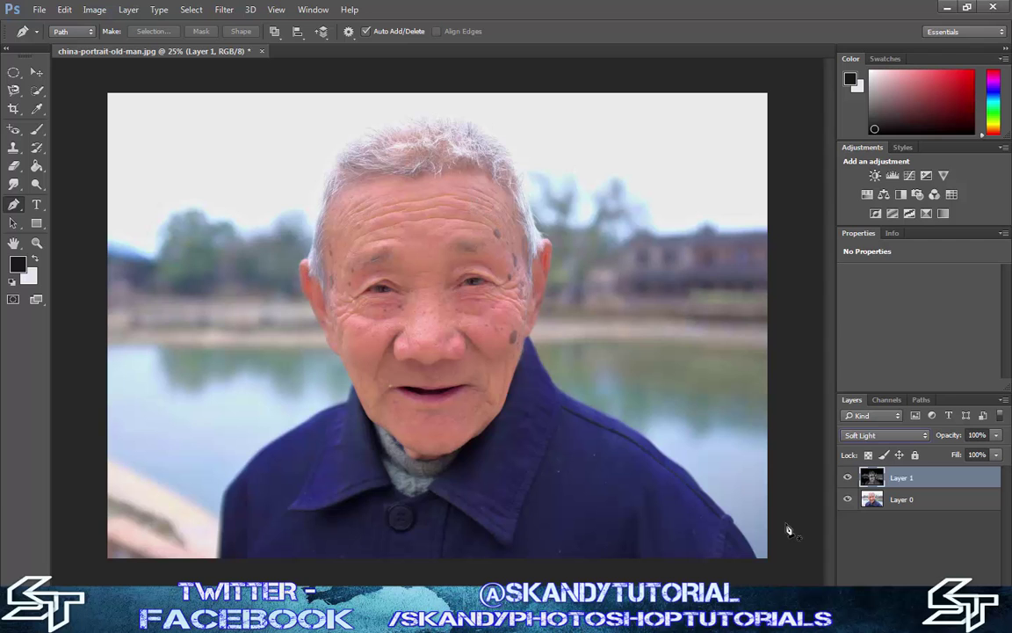
# Compare the face with Layer 1 hidden and shown, and with its inversion reversed and reapplied
pyautogui.click(848, 478)
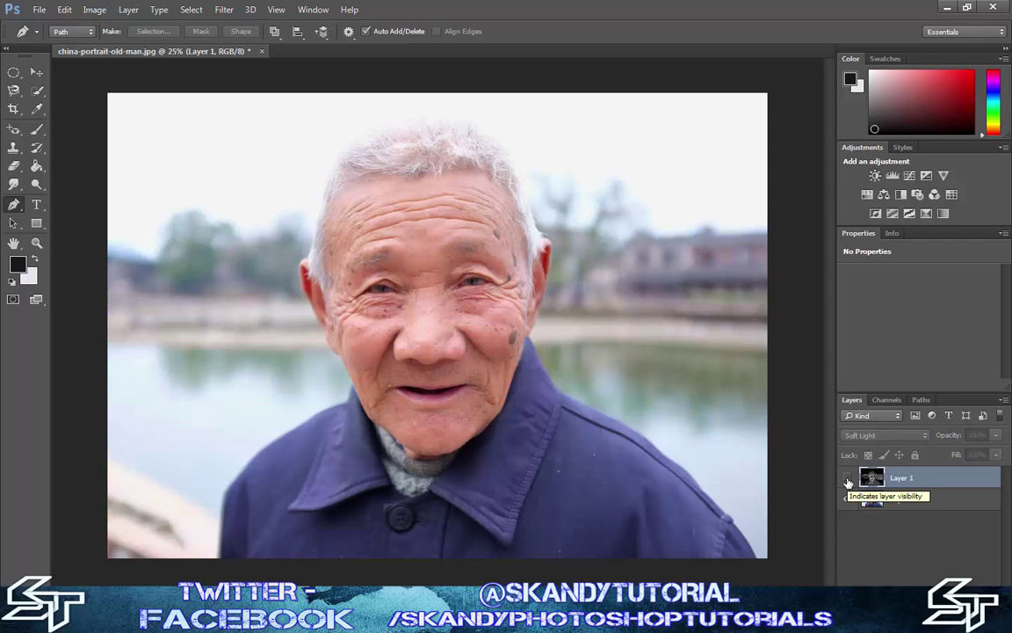
pyautogui.click(847, 477)
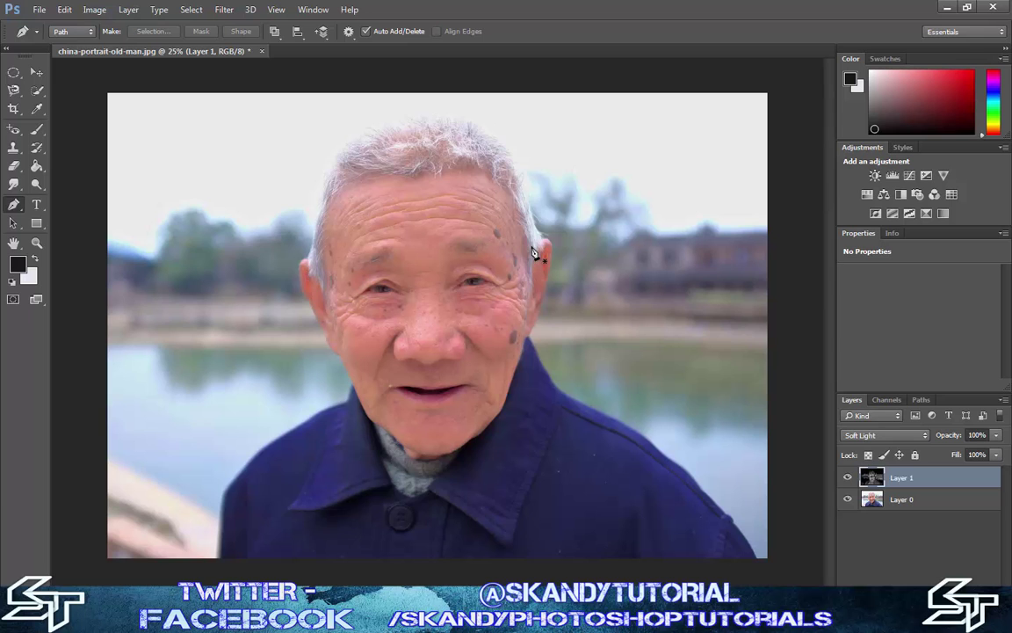
pyautogui.press('j')
pyautogui.scroll(2, 414, 208)
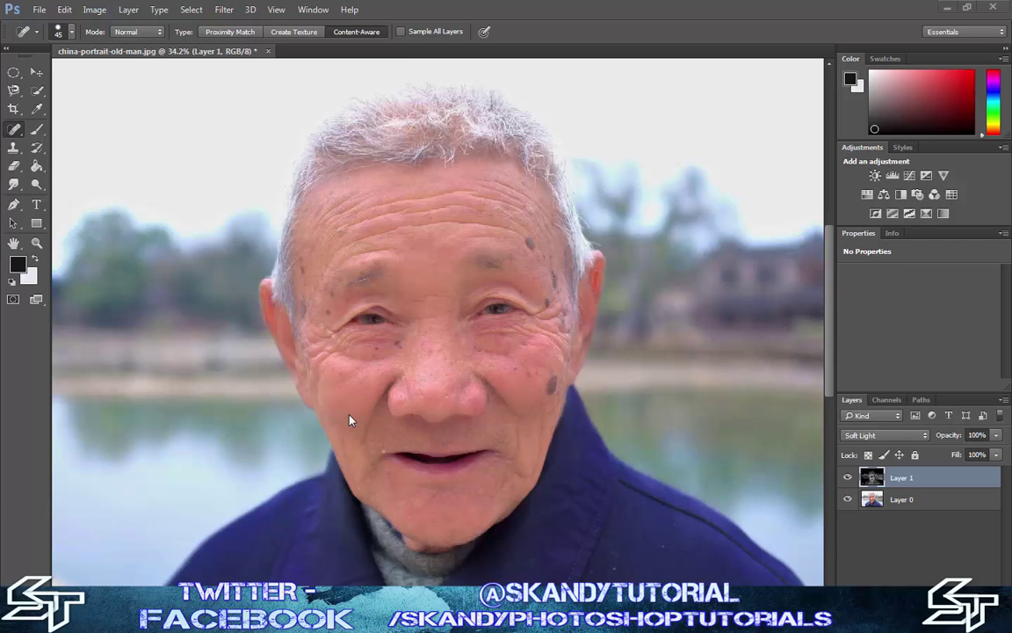
pyautogui.hotkey('ctrl', 'i')
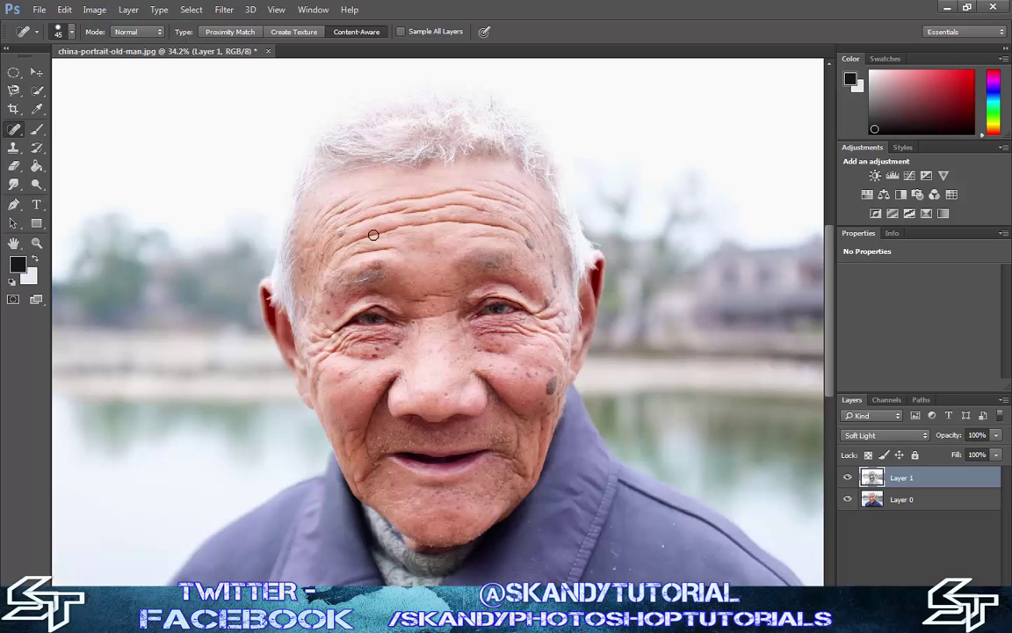
pyautogui.press('i')
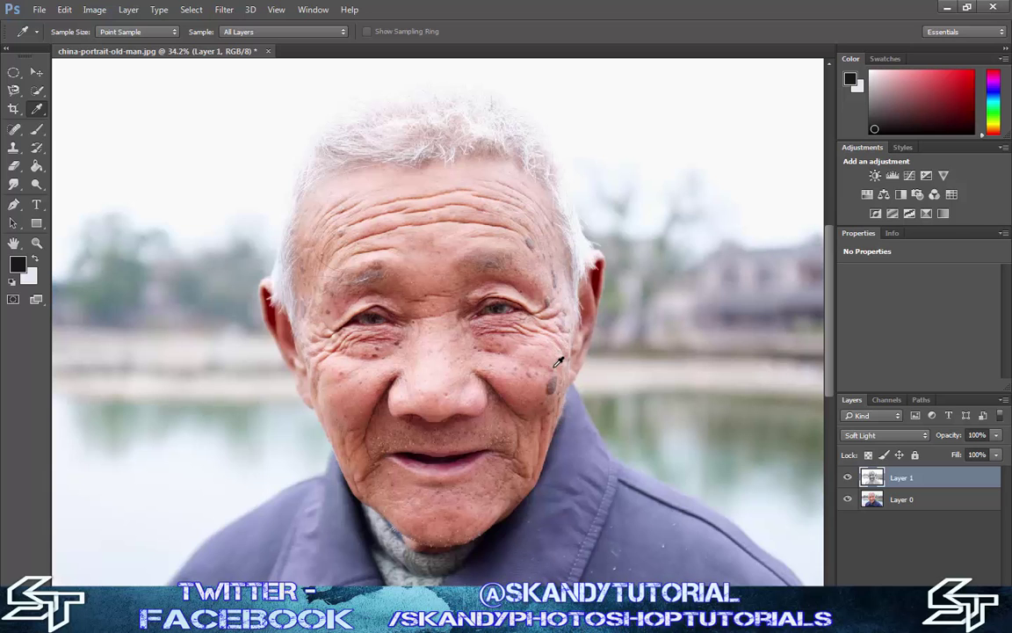
pyautogui.hotkey('ctrl', 'i')
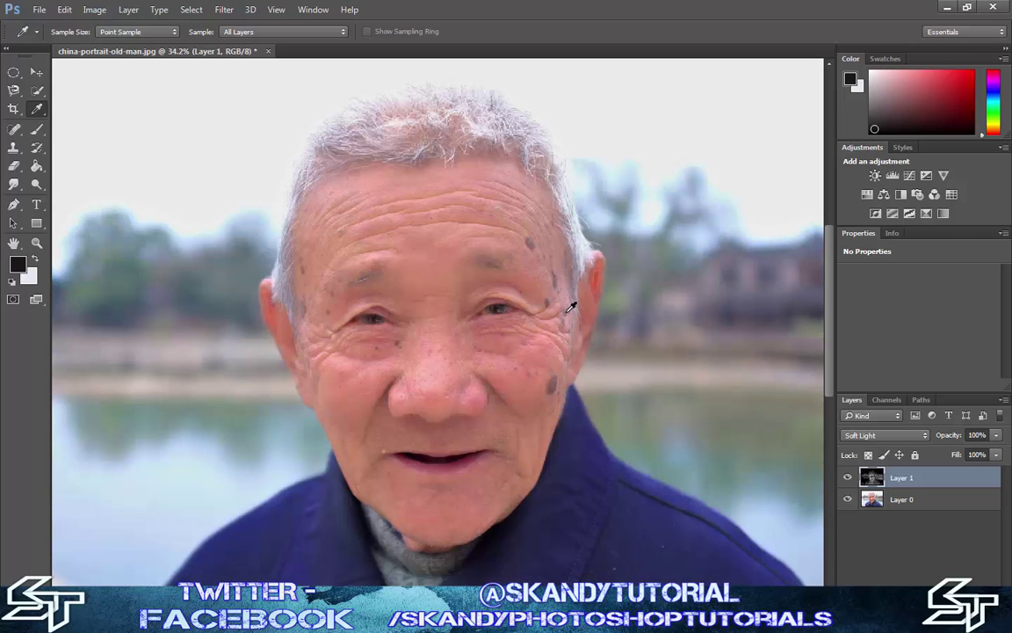
# Dismiss the Windows color scheme message and duplicate Layer 0 as Layer 0 copy
pyautogui.click(901, 502)
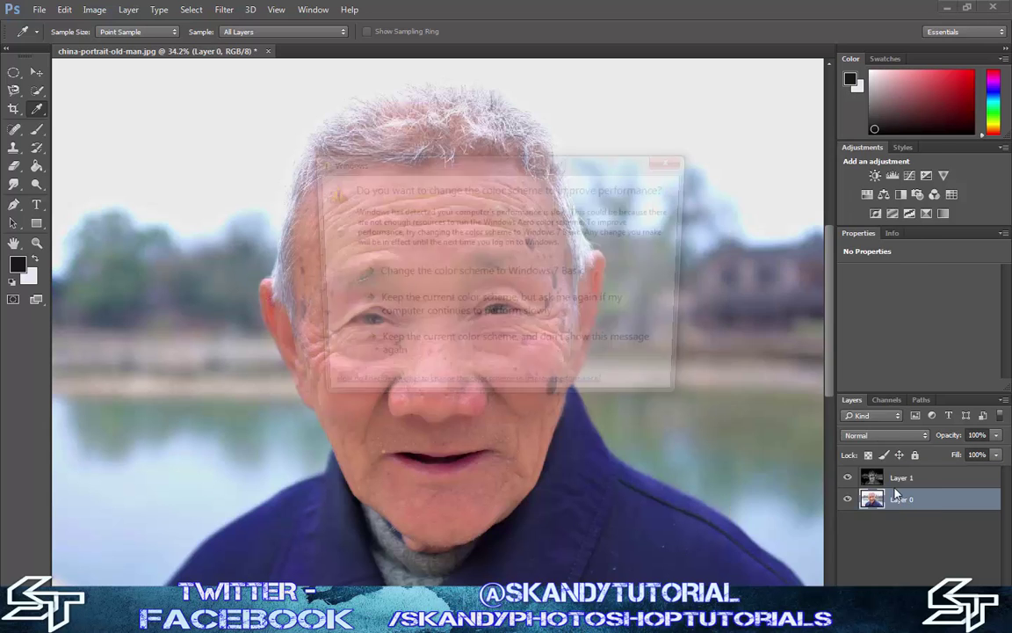
pyautogui.click(673, 161)
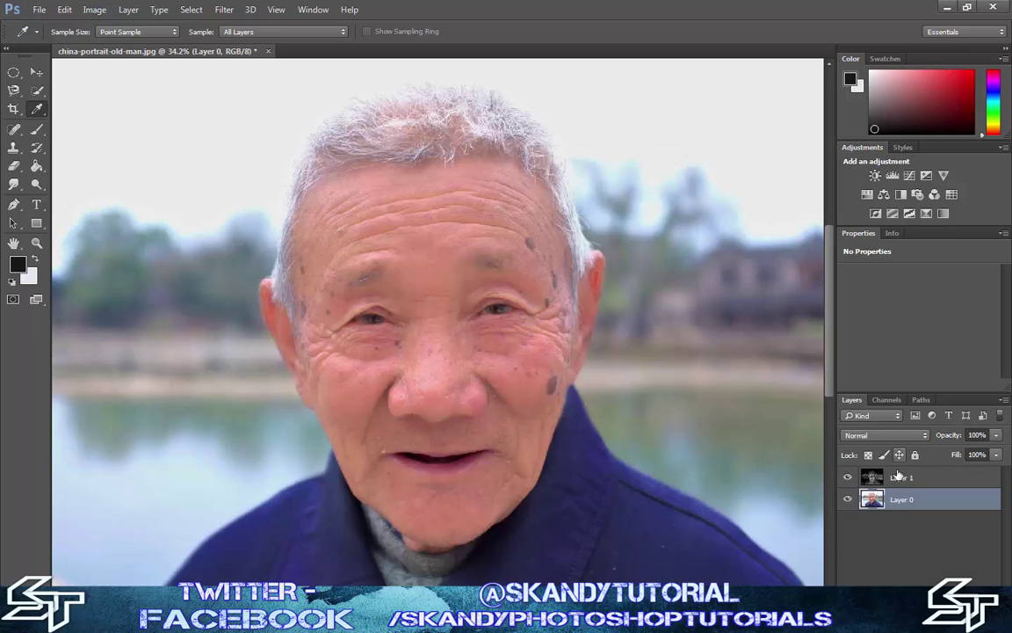
pyautogui.rightClick(892, 499)
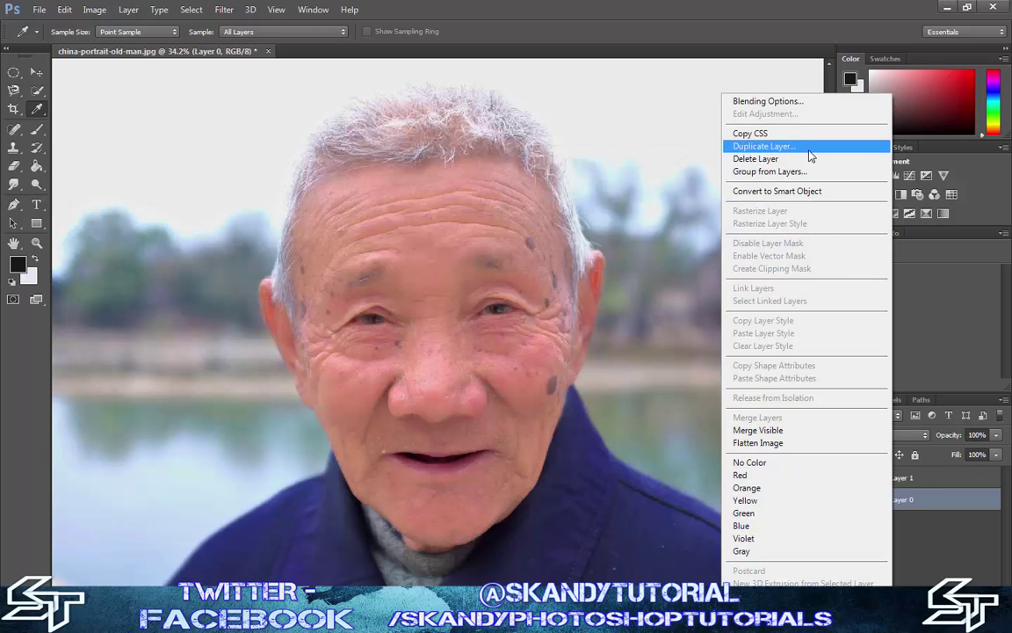
pyautogui.click(807, 150)
pyautogui.click(629, 189)
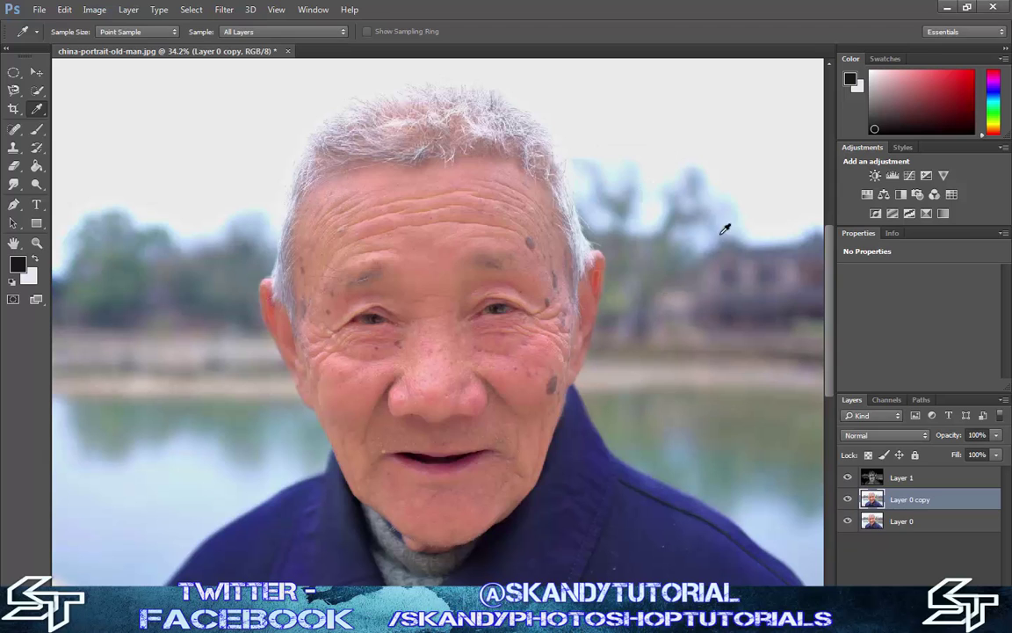
# Remove the dark age spots on the temple and beside the eye nearest it with the content-aware Spot Healing Brush on Layer 0 copy
pyautogui.click(16, 132)
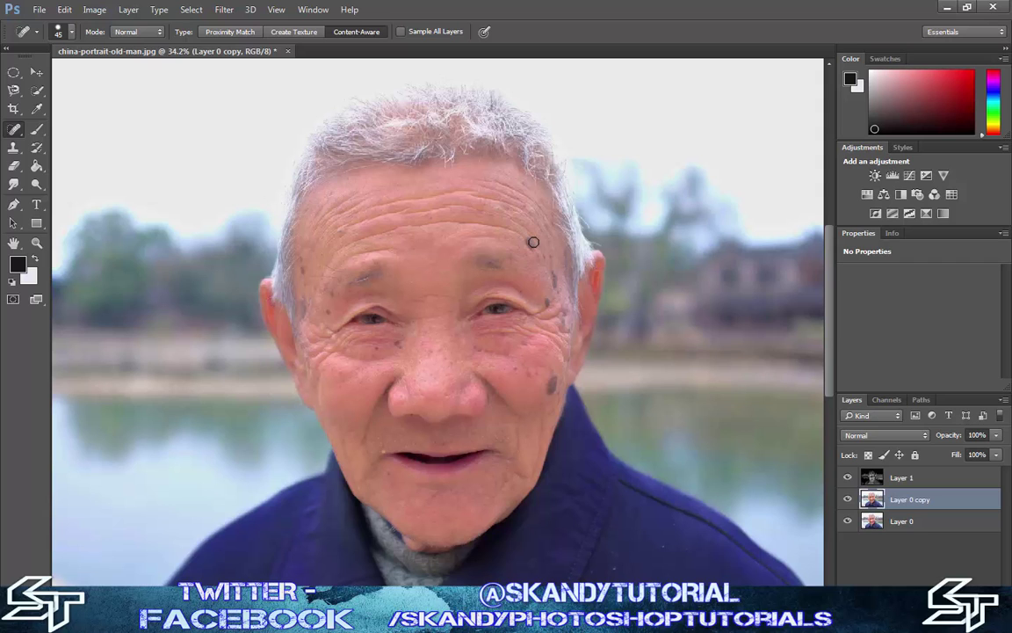
pyautogui.scroll(5, 536, 268)
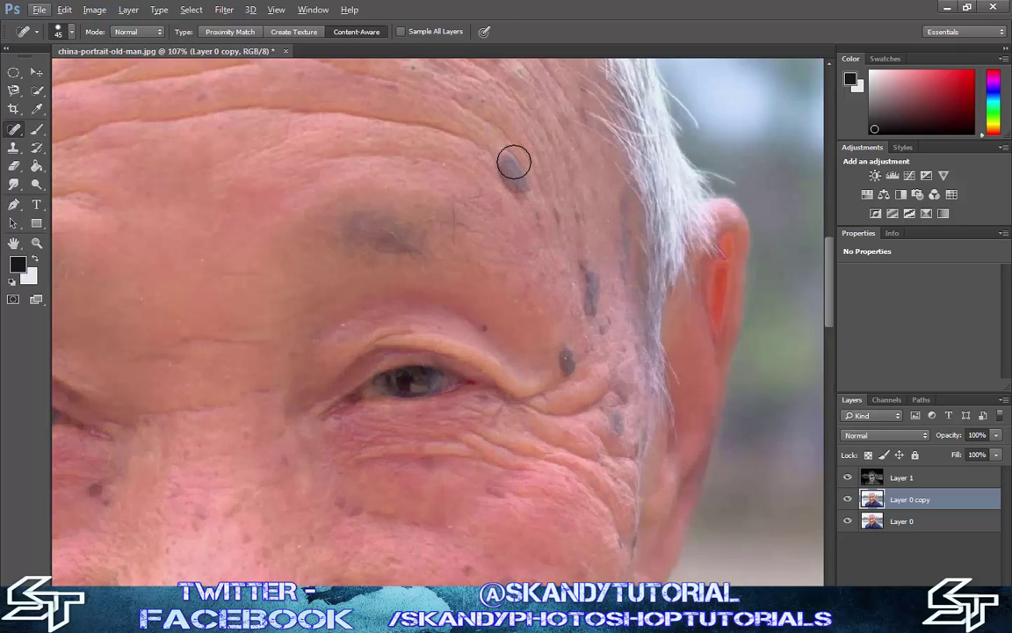
pyautogui.moveTo(505, 162); pyautogui.dragTo(525, 183)
pyautogui.moveTo(589, 267); pyautogui.dragTo(590, 295)
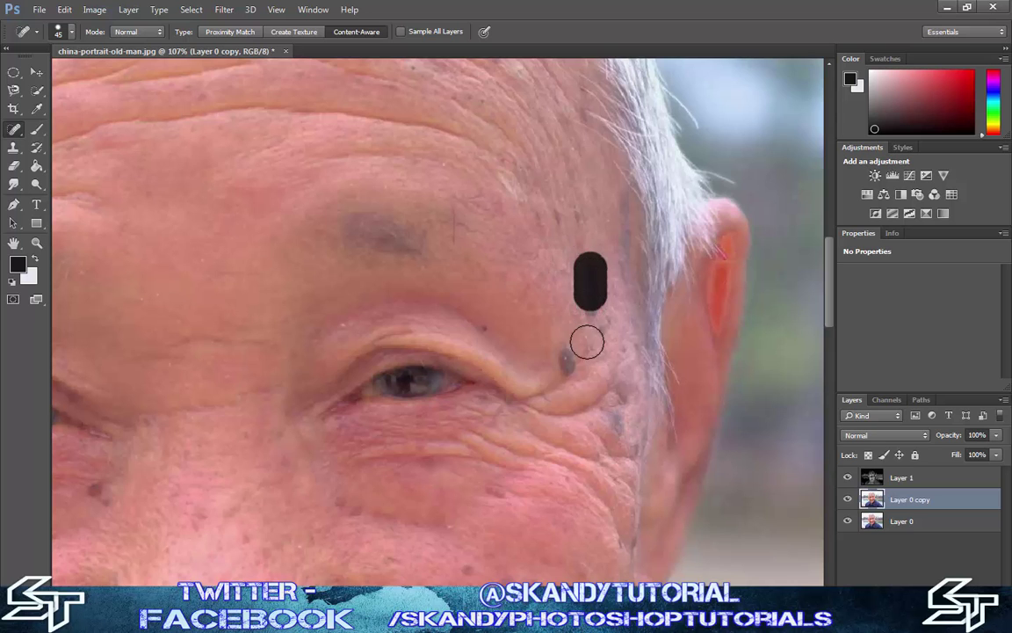
pyautogui.click(567, 360)
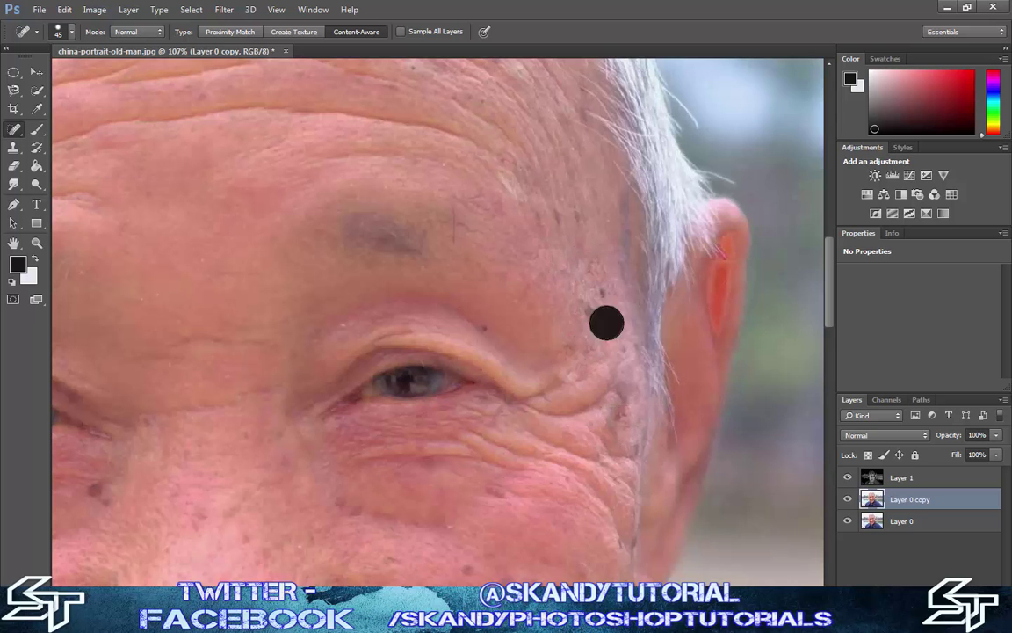
# Heal the dark spots on the cheek below the already retouched eye and along its outer edge near the jaw
pyautogui.scroll(-5, 569, 400)
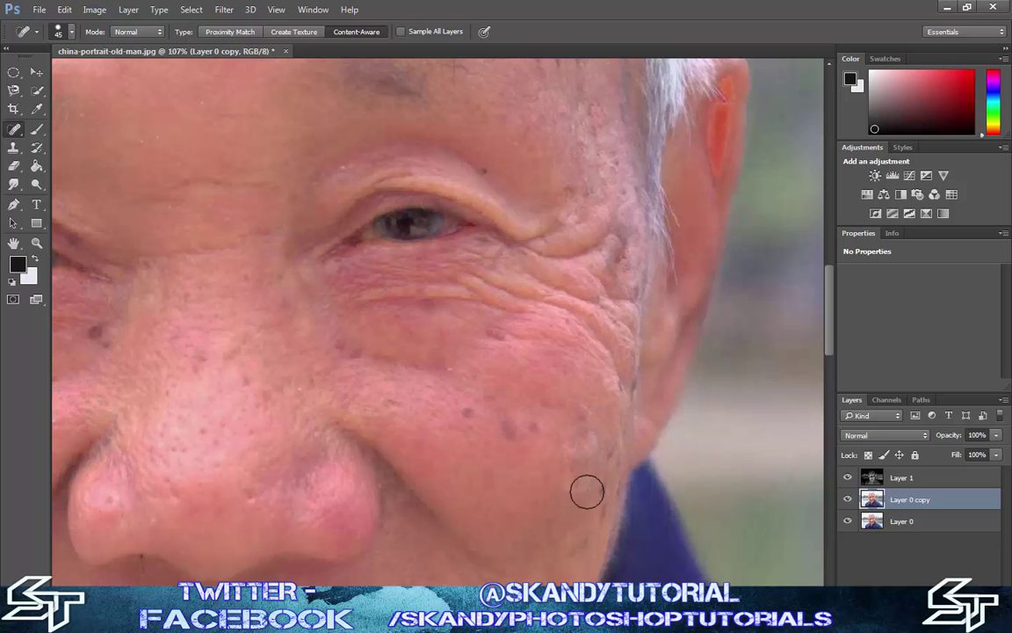
pyautogui.click(533, 425)
pyautogui.scroll(-2, 605, 456)
pyautogui.click(598, 404)
pyautogui.scroll(-2, 595, 398)
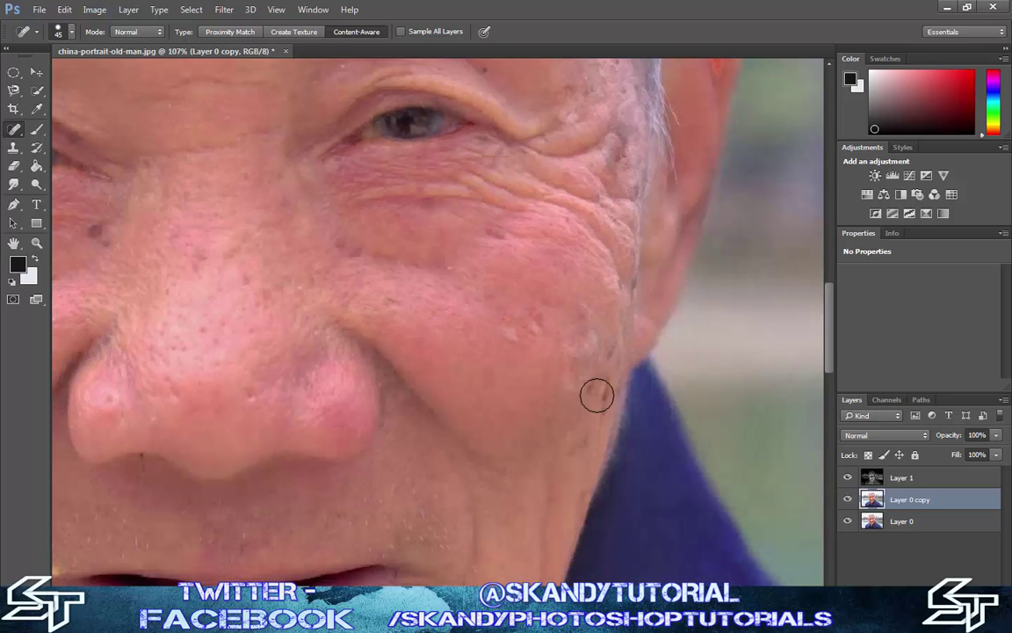
pyautogui.scroll(-5, 408, 386)
# Heal the dark spots beneath the opposite eye, on that cheek and around its temple
pyautogui.scroll(6, 430, 269)
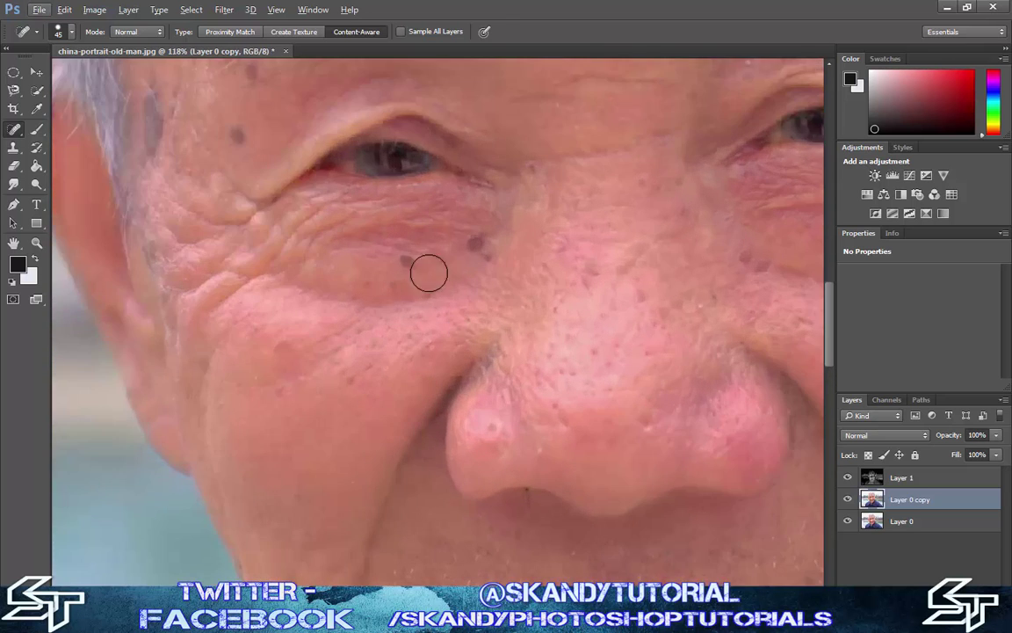
pyautogui.click(402, 259)
pyautogui.click(278, 341)
pyautogui.scroll(3, 237, 242)
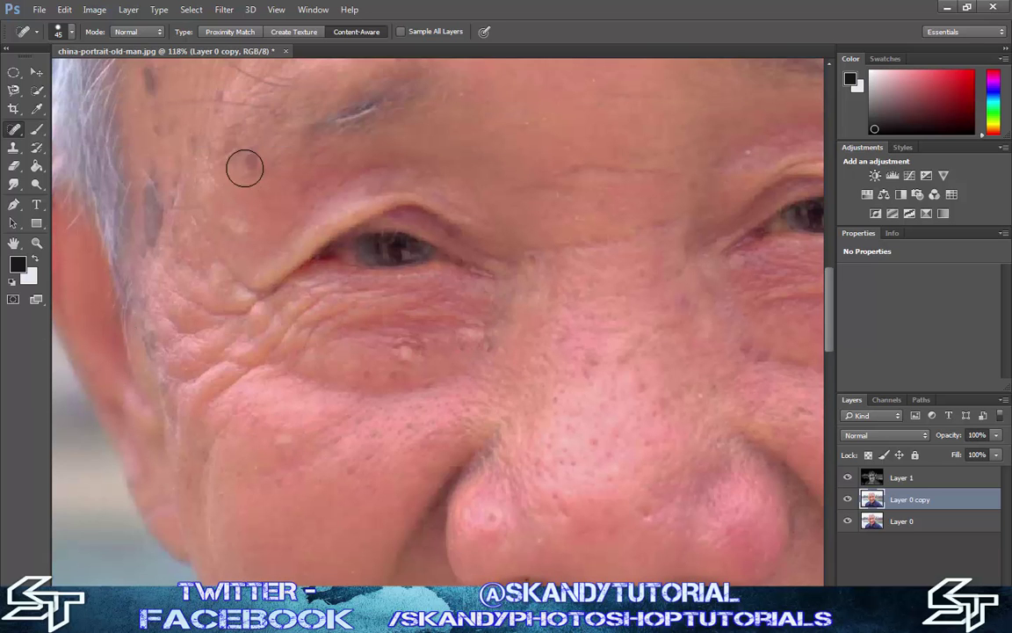
pyautogui.scroll(3, 159, 229)
pyautogui.scroll(3, 277, 124)
pyautogui.scroll(-3, 561, 206)
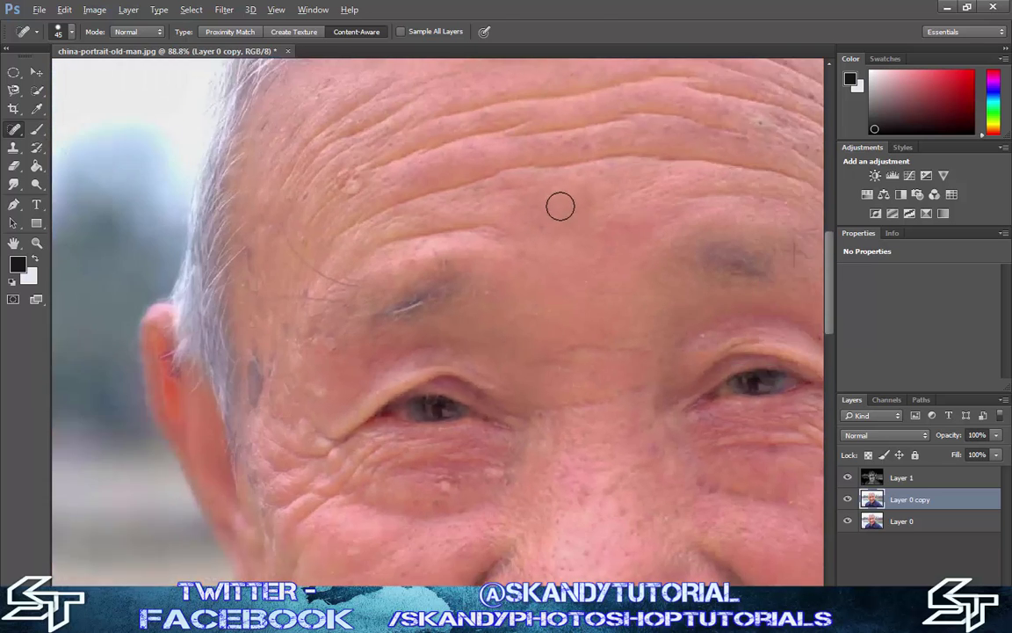
# Heal the remaining blemish on the forehead and adjust the opacity of Layer 0 copy
pyautogui.click(712, 177)
pyautogui.scroll(-2, 753, 360)
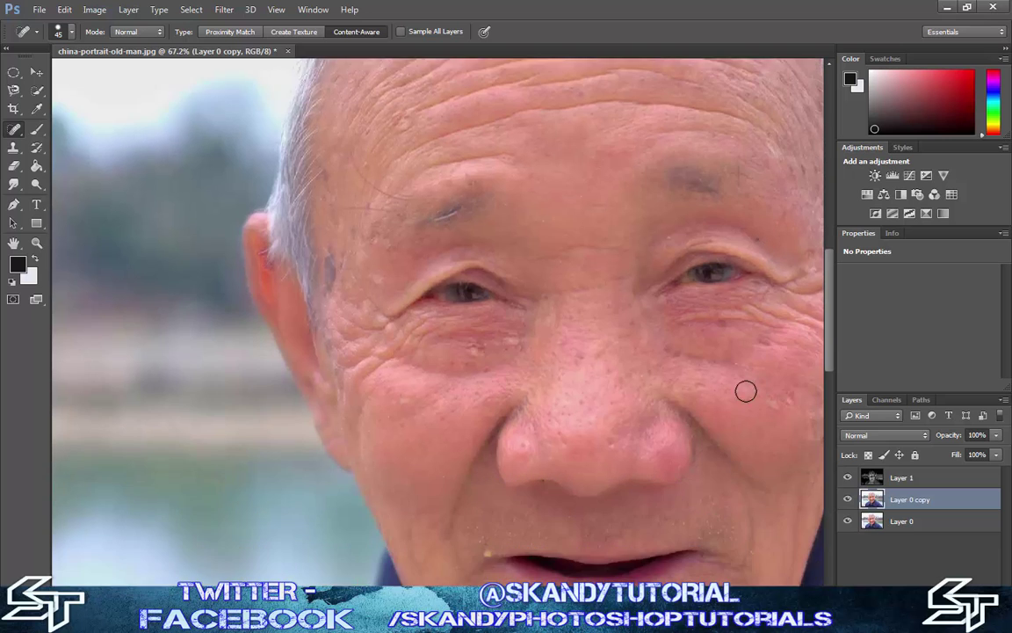
pyautogui.scroll(-2, 629, 314)
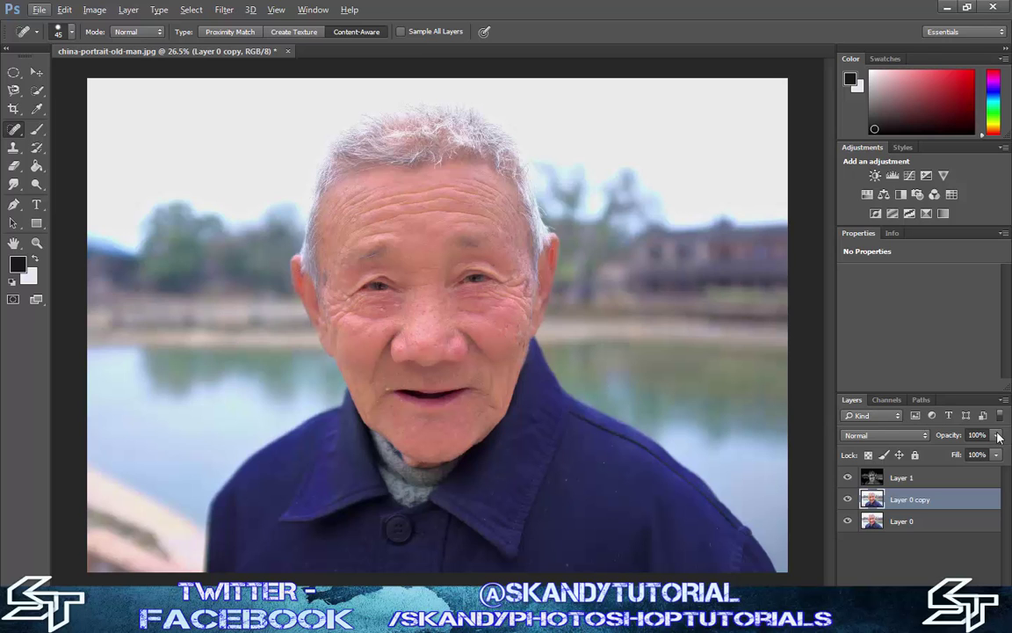
pyautogui.moveTo(997, 437); pyautogui.dragTo(984, 456)
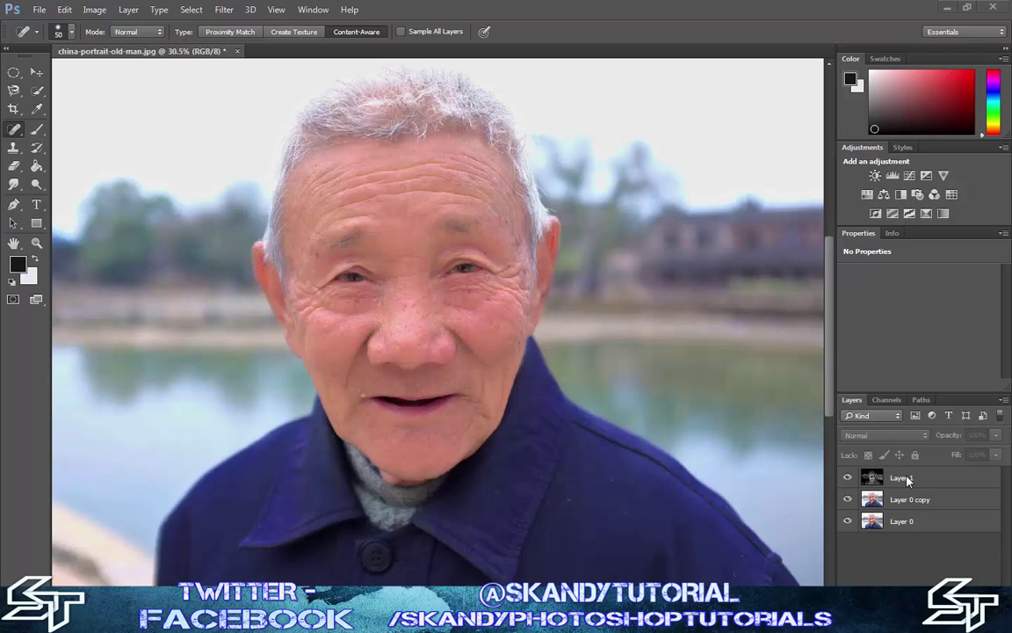
# Convert Layer 1, Layer 0 copy and Layer 0 together into a single smart object
pyautogui.click(906, 479)
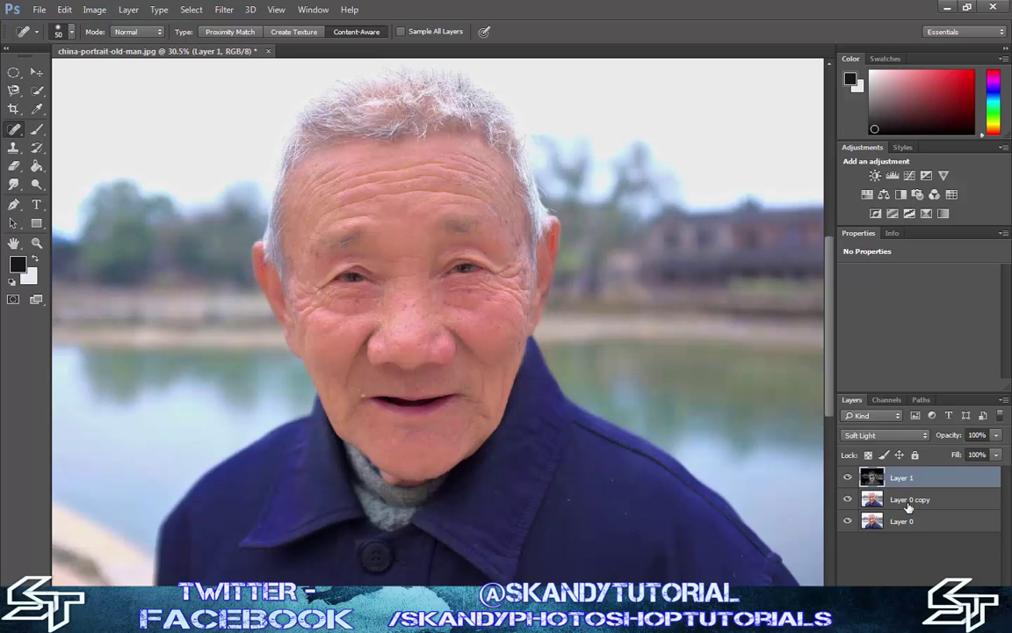
pyautogui.keyDown('shift'); pyautogui.click(907, 500); pyautogui.keyUp('shift')
pyautogui.keyDown('shift'); pyautogui.click(907, 523); pyautogui.keyUp('shift')
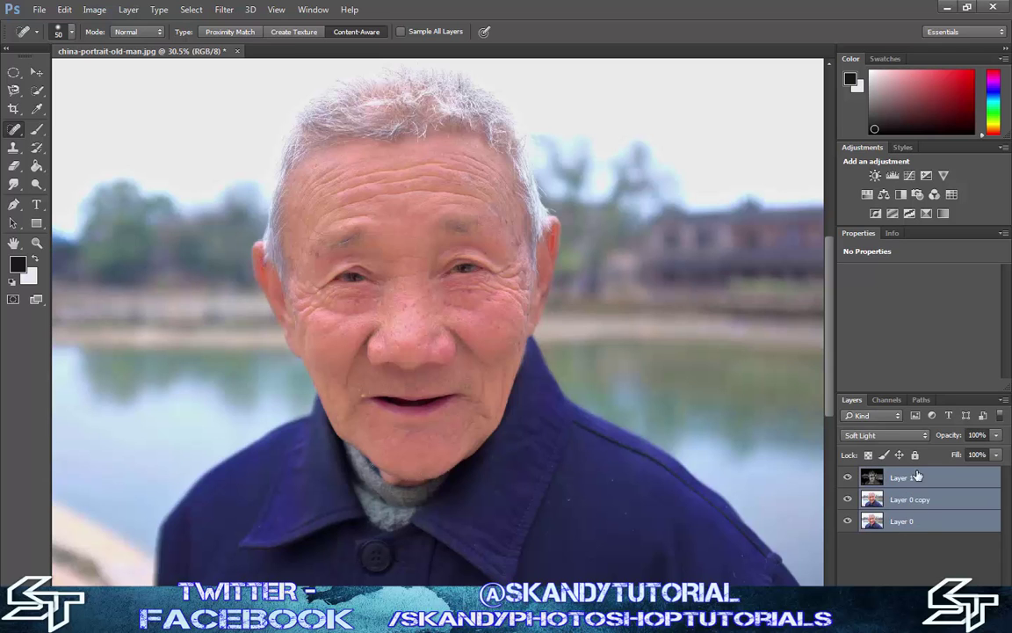
pyautogui.rightClick(943, 497)
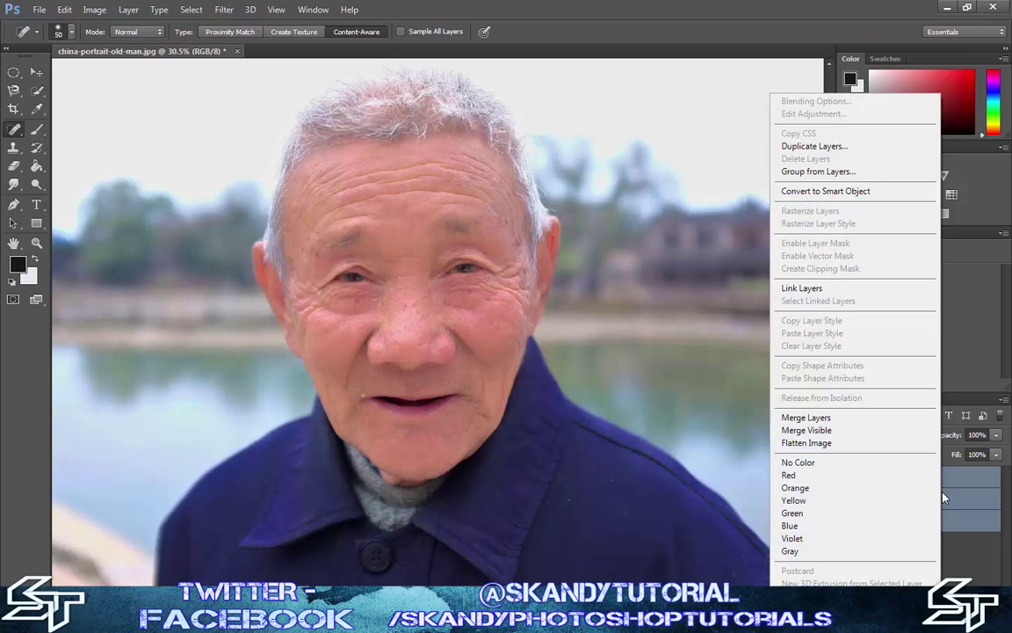
pyautogui.click(826, 192)
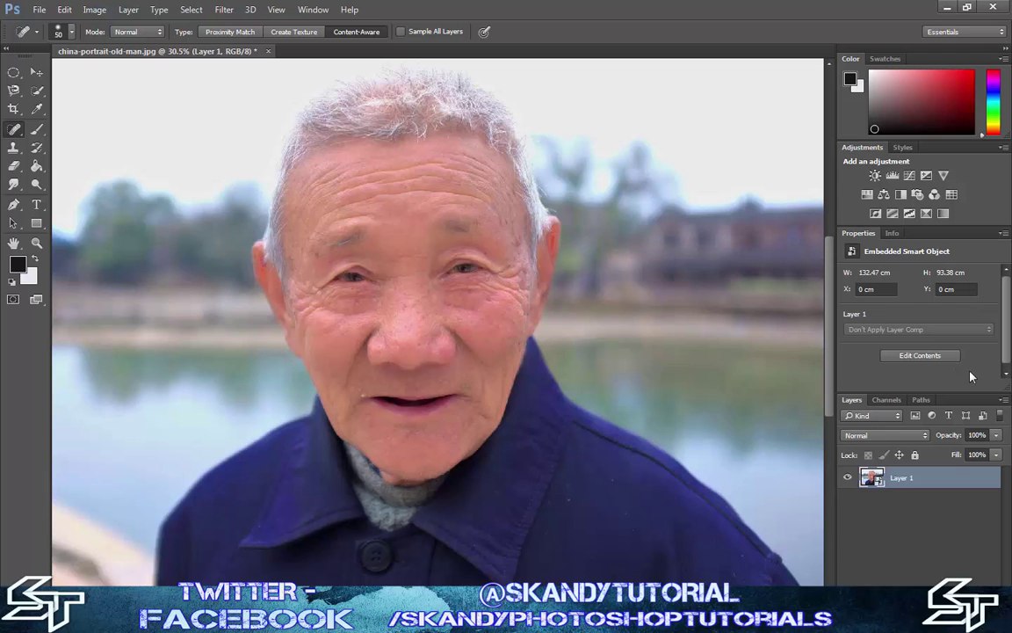
# Duplicate the smart object Layer 1 as Layer 1 copy within the same document
pyautogui.rightClick(920, 480)
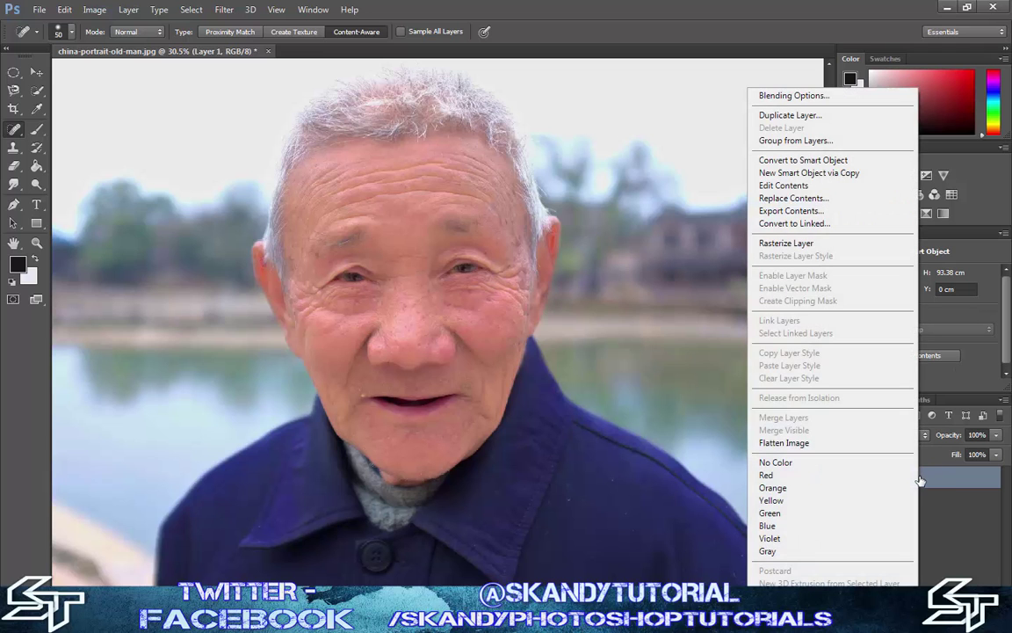
pyautogui.click(829, 115)
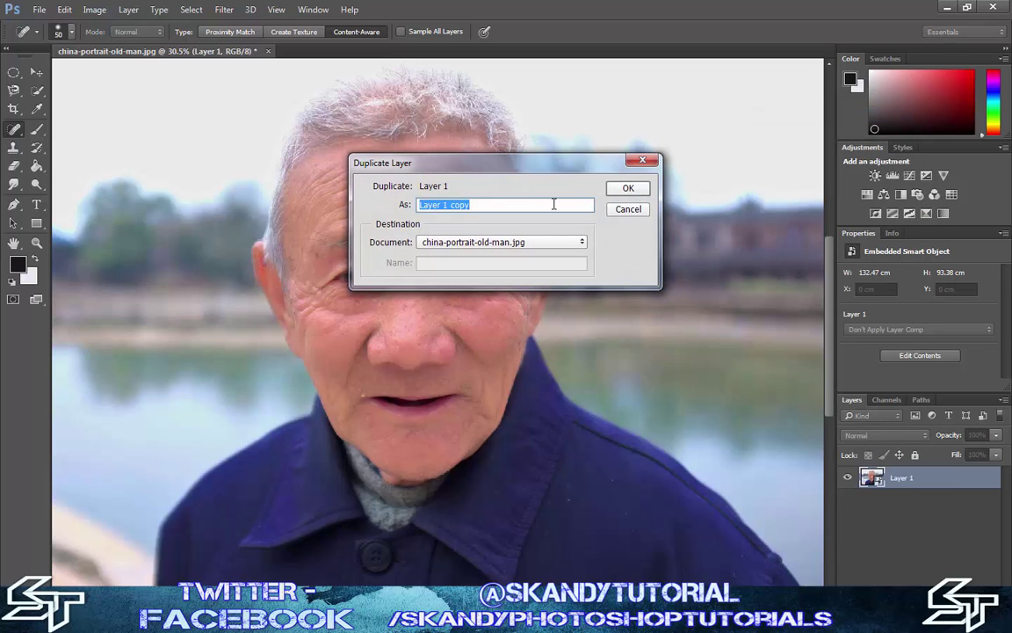
pyautogui.click(627, 188)
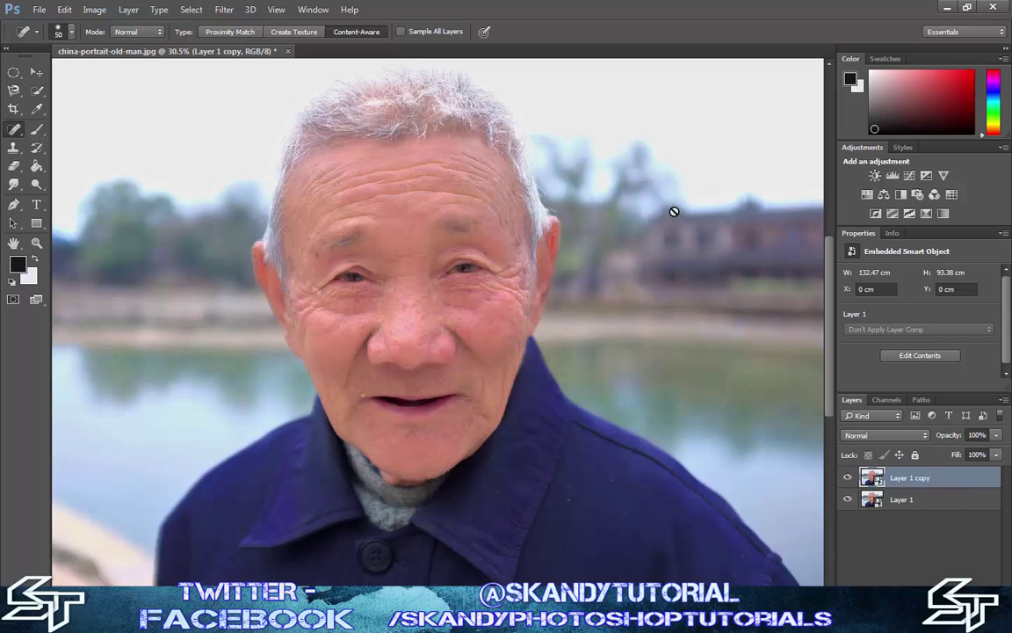
# Start a Surface Blur on Layer 1 copy and try a threshold of 255 levels with a 72-pixel radius
pyautogui.click(231, 9)
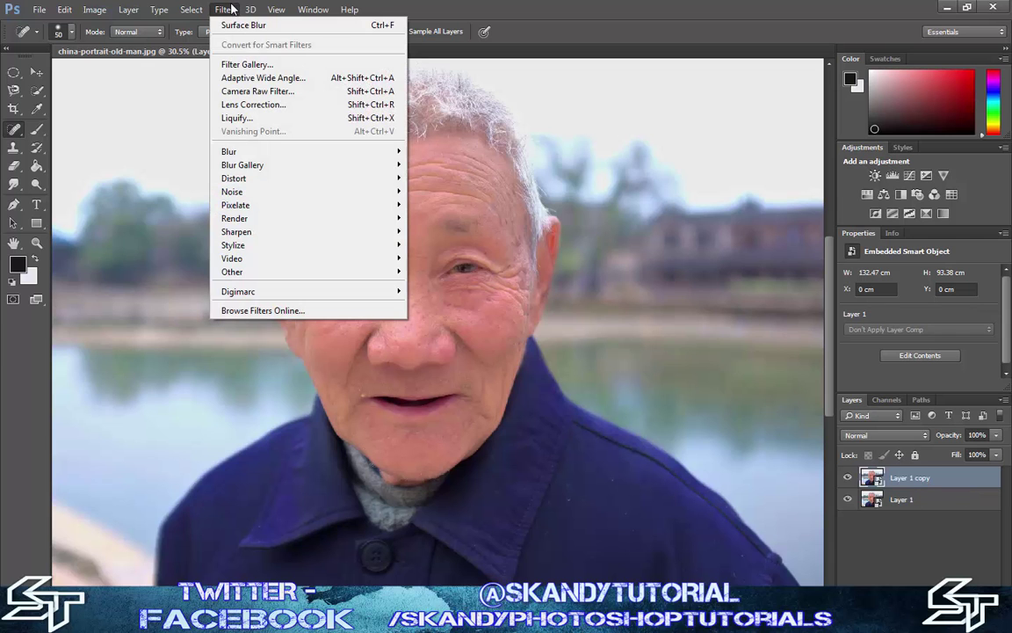
pyautogui.moveTo(376, 166)
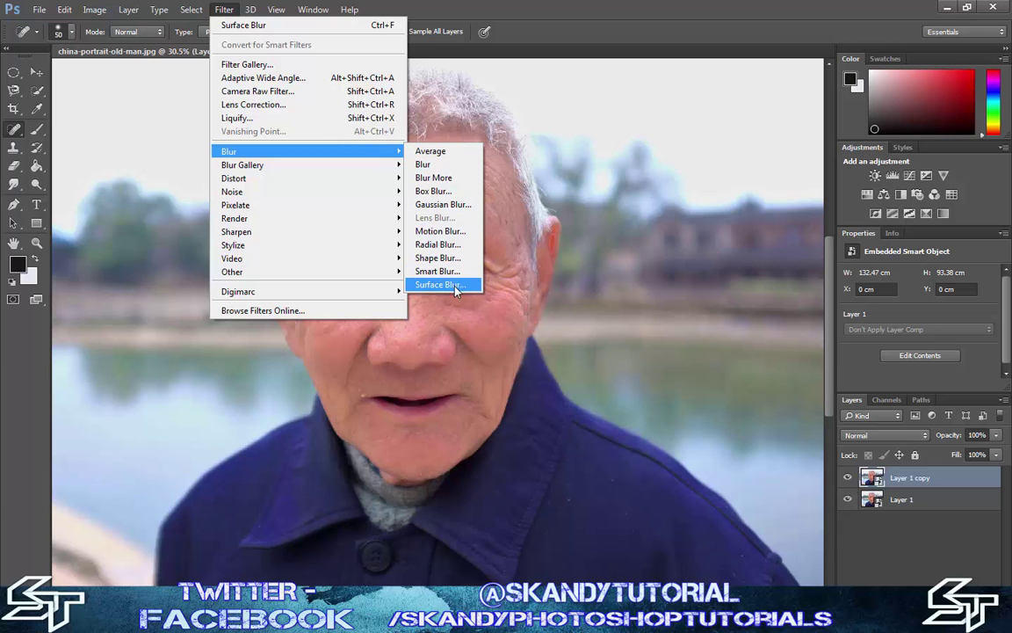
pyautogui.click(433, 285)
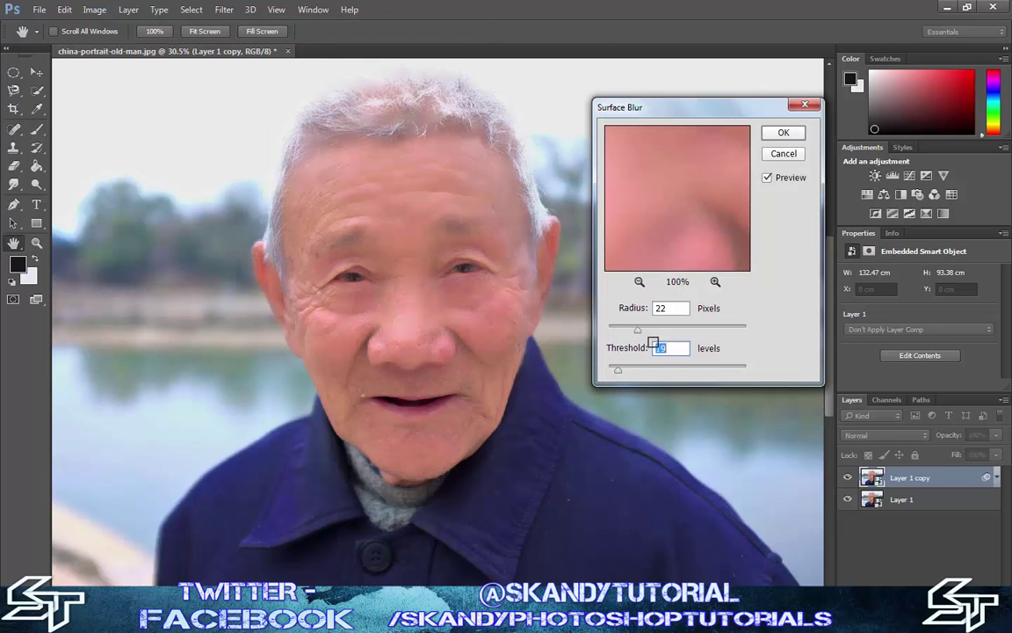
pyautogui.moveTo(620, 374); pyautogui.dragTo(809, 375)
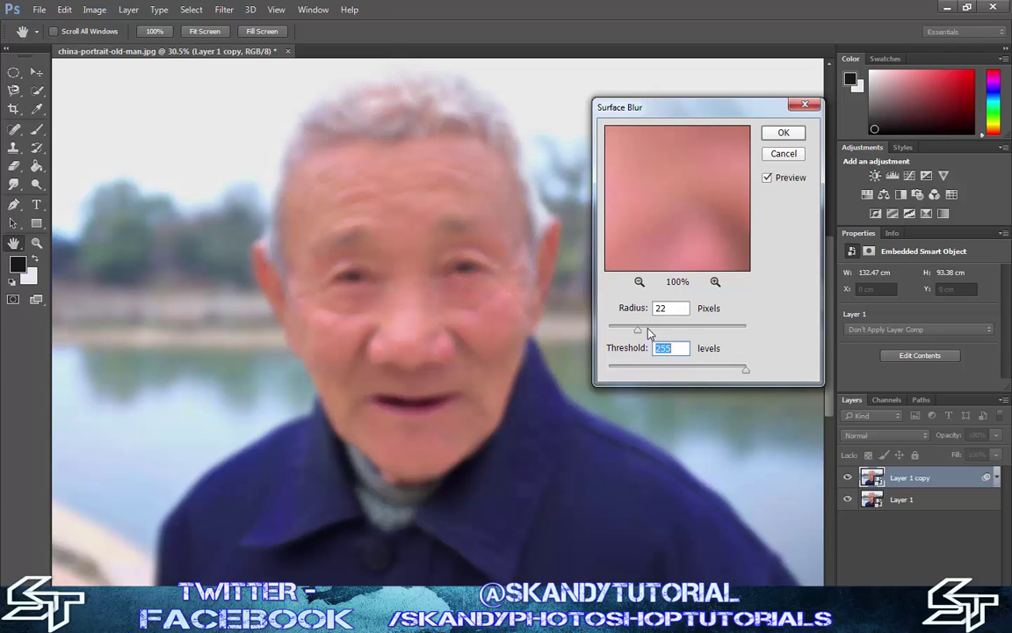
pyautogui.moveTo(641, 336); pyautogui.dragTo(685, 336)
pyautogui.click(708, 336)
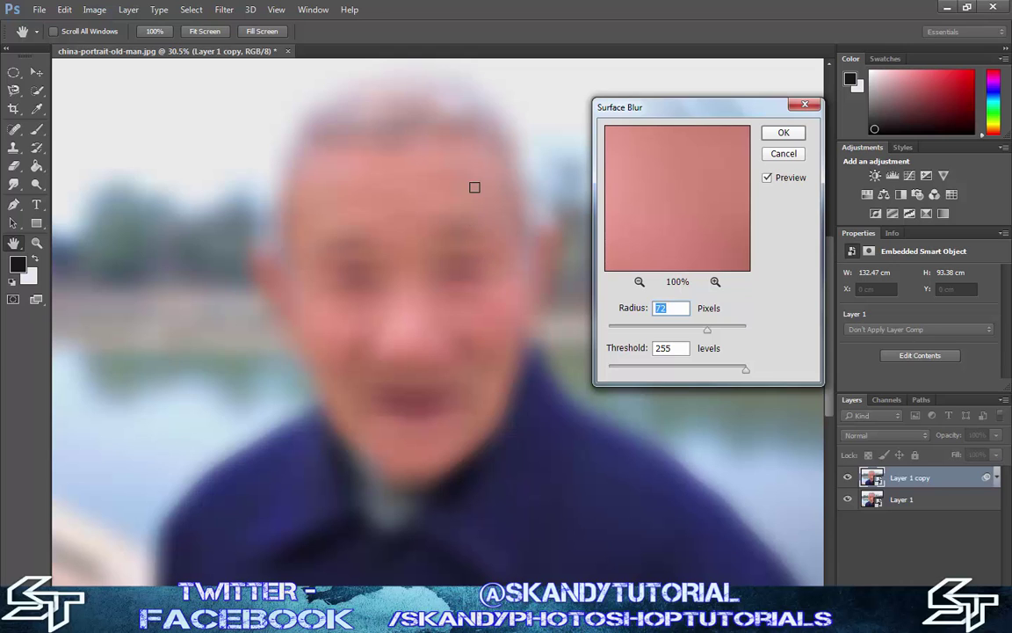
# Reduce the Surface Blur to a radius of 23 pixels and a threshold slightly under 37 levels, and apply it
pyautogui.moveTo(714, 325); pyautogui.dragTo(650, 330)
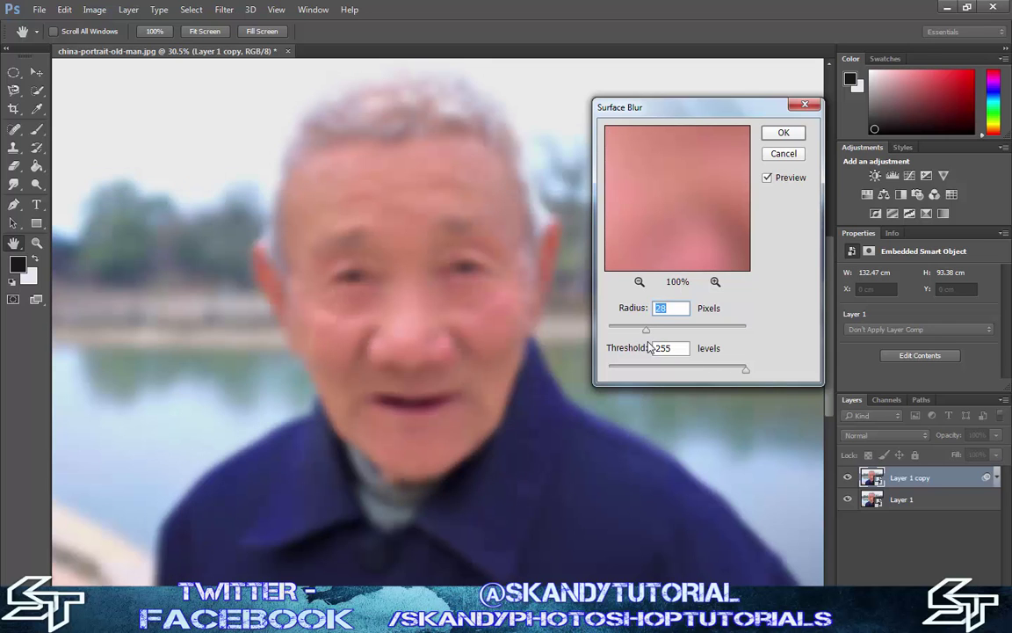
pyautogui.moveTo(646, 331); pyautogui.dragTo(639, 332)
pyautogui.moveTo(747, 371); pyautogui.dragTo(745, 373)
pyautogui.moveTo(629, 375); pyautogui.dragTo(628, 375)
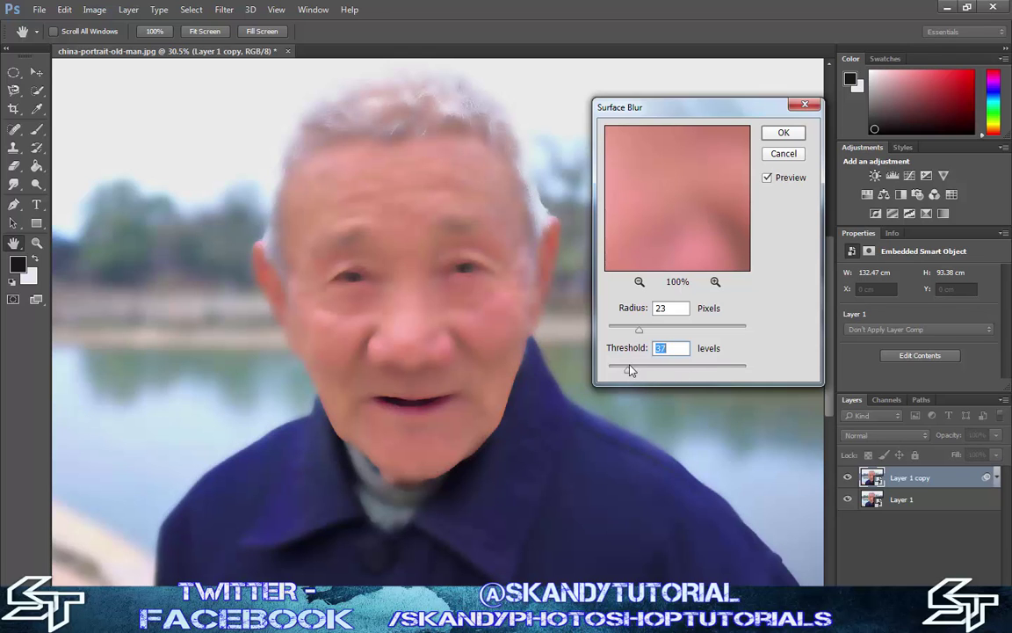
pyautogui.moveTo(627, 376); pyautogui.dragTo(625, 376)
pyautogui.click(784, 132)
# Duplicate the unblurred smart object Layer 1 as Layer 1 copy 2
pyautogui.press('j')
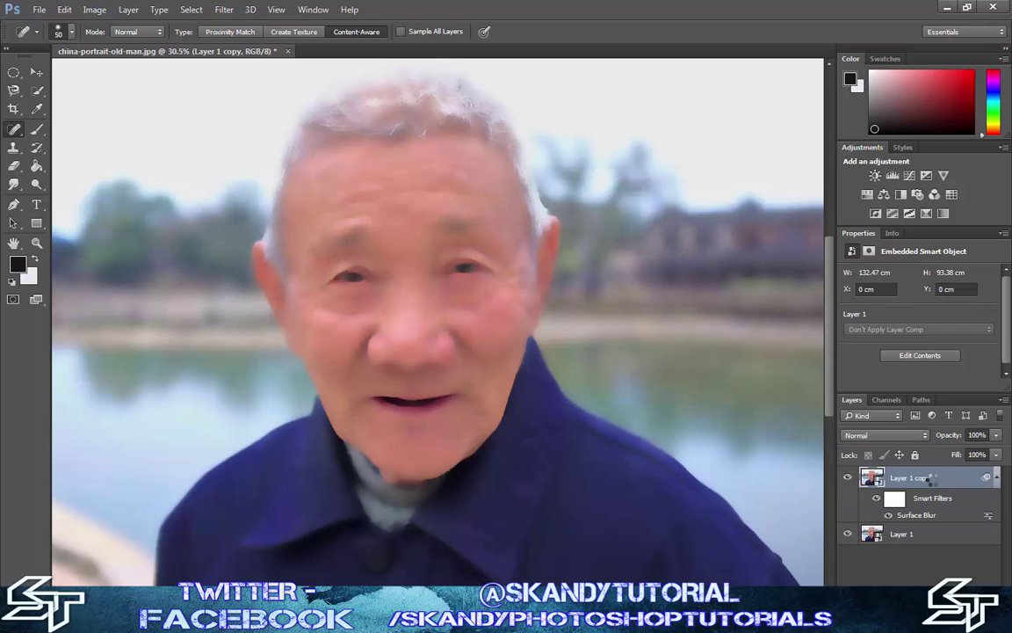
pyautogui.click(921, 543)
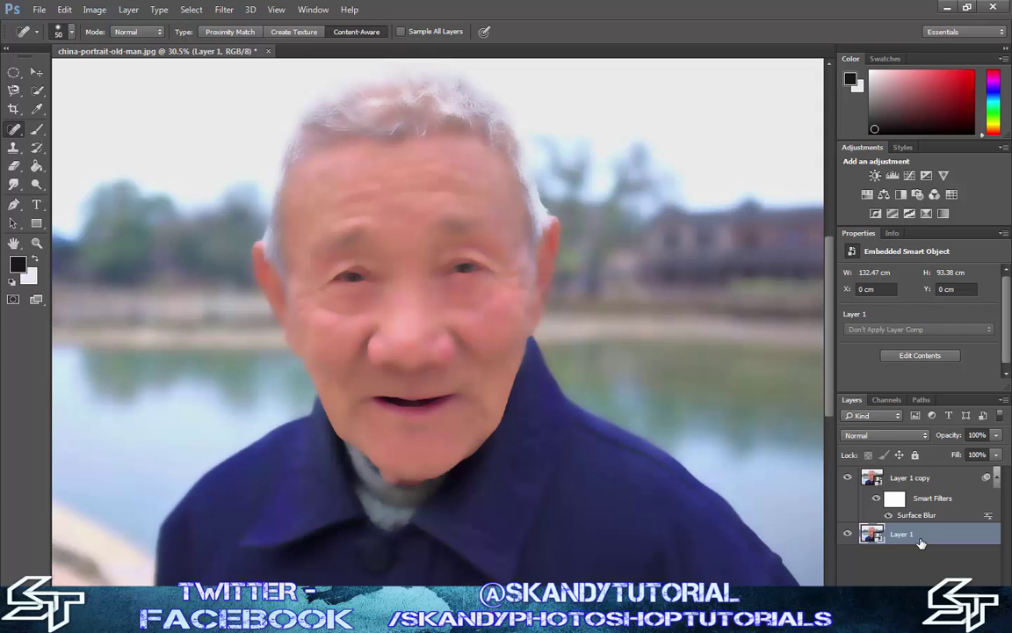
pyautogui.hotkey('ctrl', 'j')
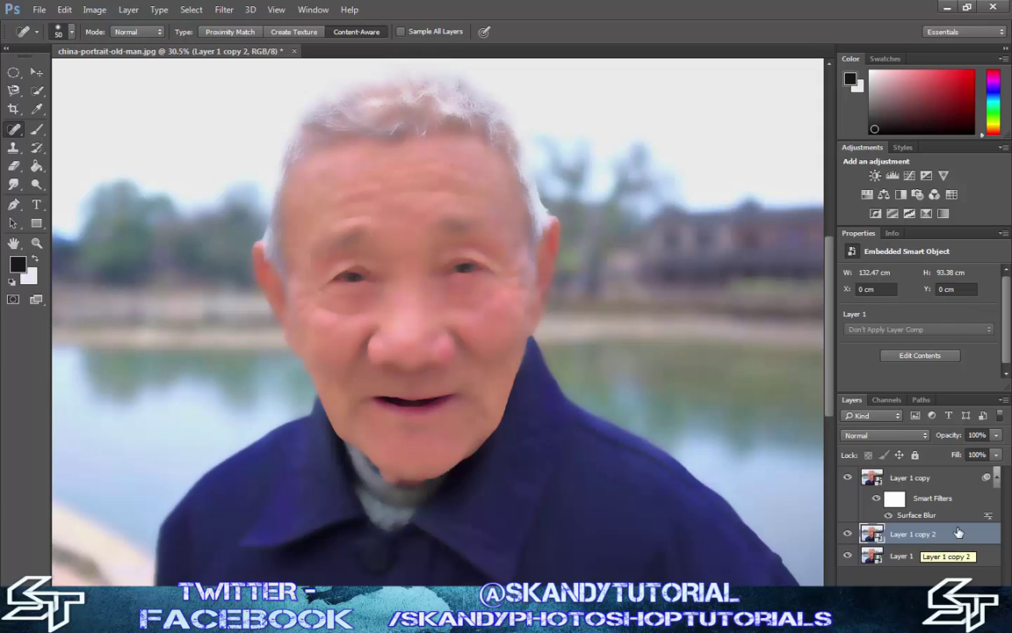
# Rename the surface-blurred Layer 1 copy as blur
pyautogui.doubleClick(916, 479)
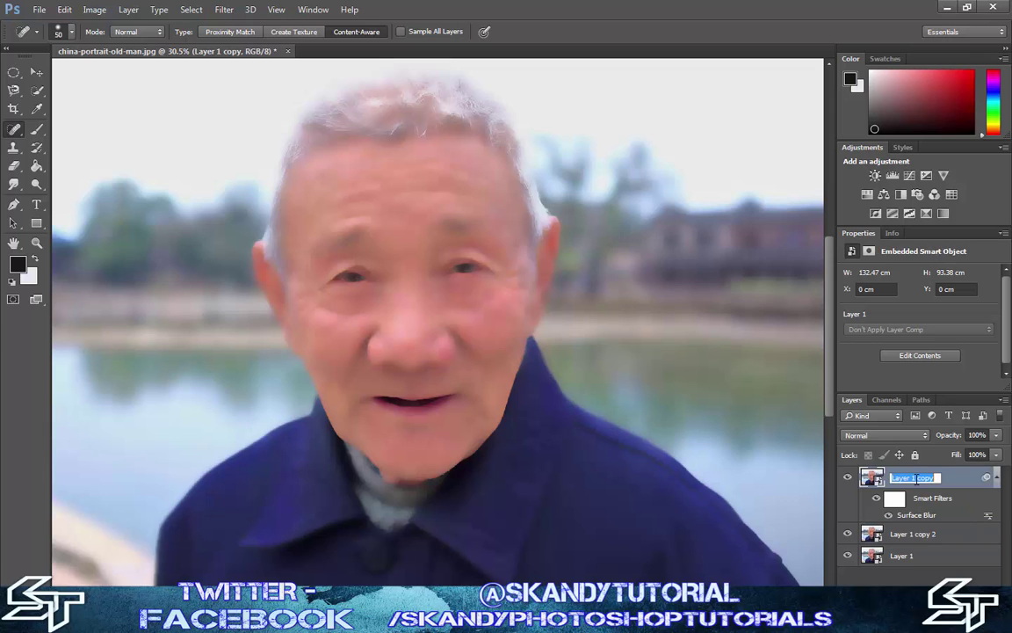
pyautogui.write('Blur')
pyautogui.press('Return')
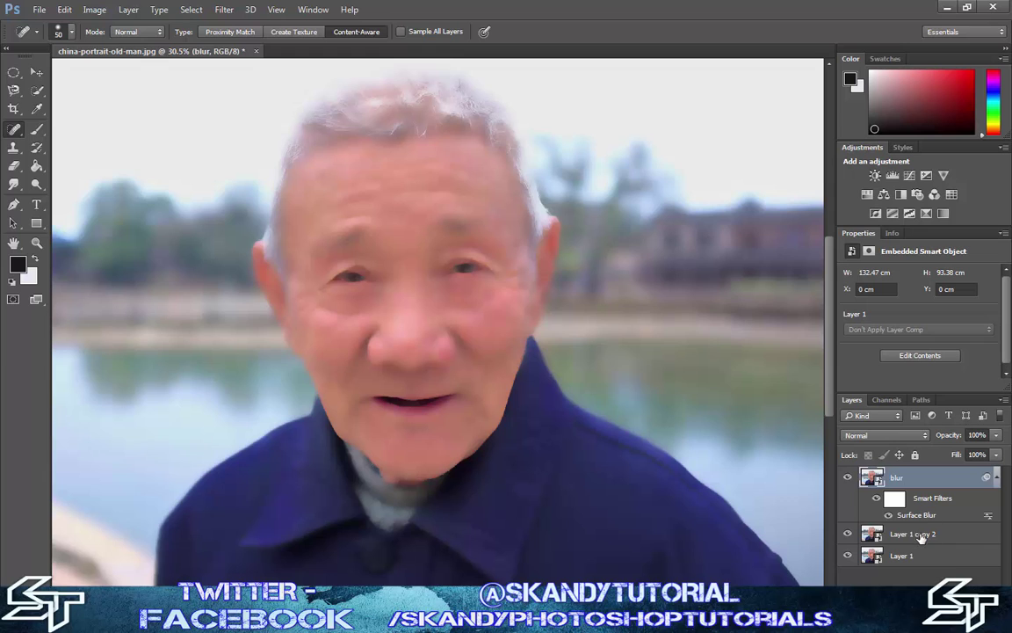
# Rename Layer 1 copy 2 as high pass and move it above the blur layer
pyautogui.doubleClick(917, 534)
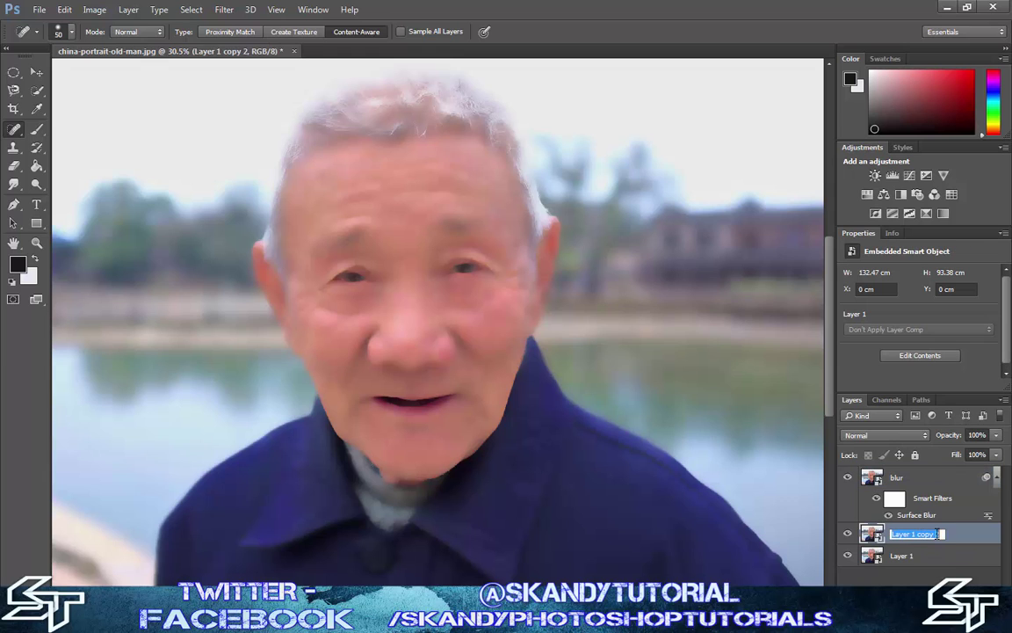
pyautogui.write('high pass')
pyautogui.press('Return')
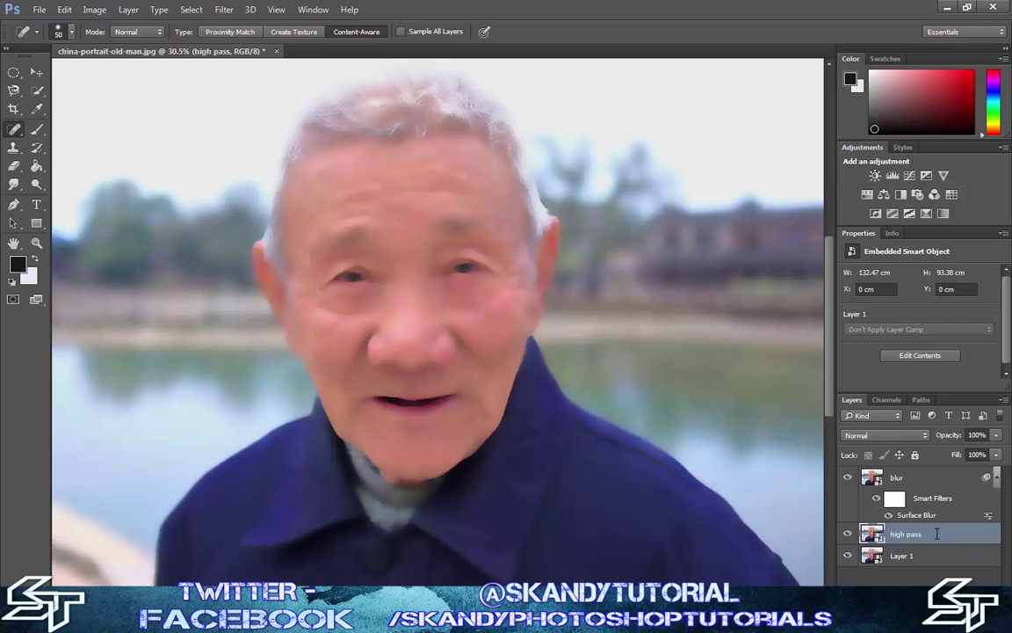
pyautogui.moveTo(937, 533); pyautogui.dragTo(905, 475)
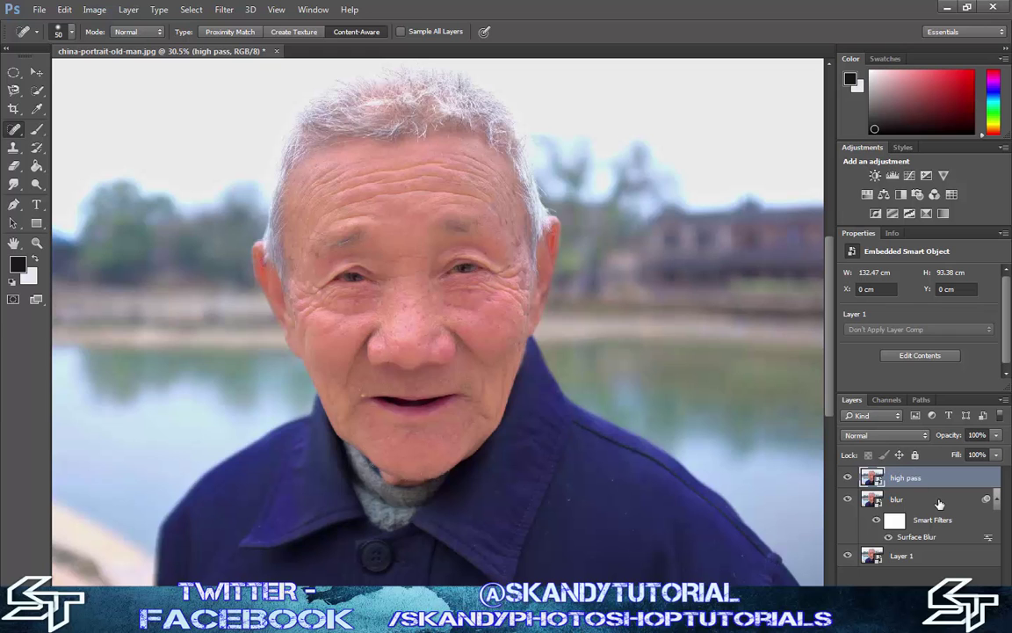
# Apply a High Pass filter with a radius of 6.1 pixels to the high pass layer
pyautogui.click(224, 10)
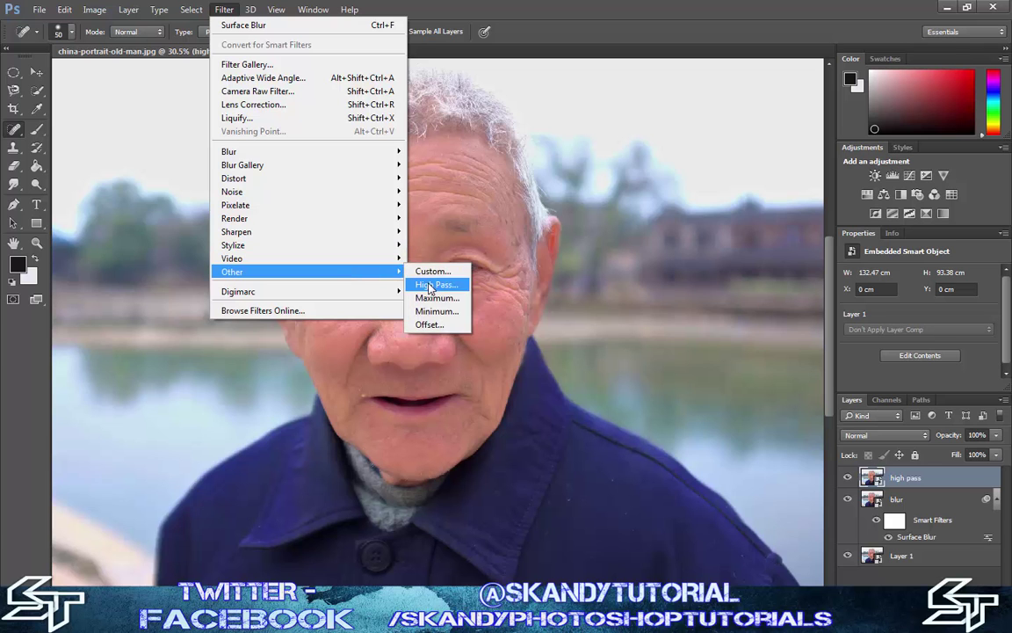
pyautogui.click(428, 284)
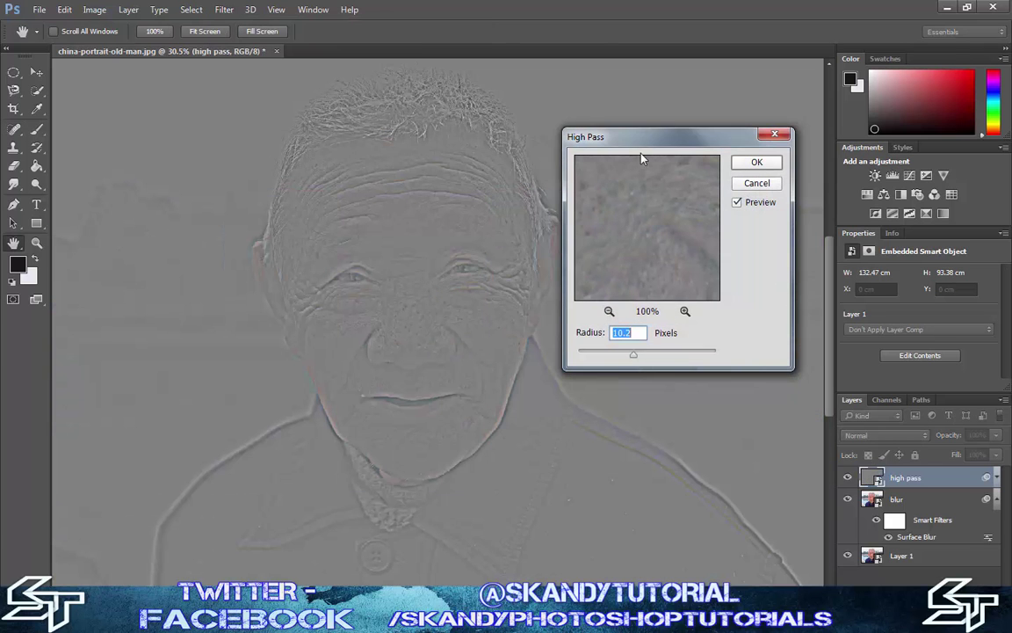
pyautogui.moveTo(649, 143); pyautogui.dragTo(674, 134)
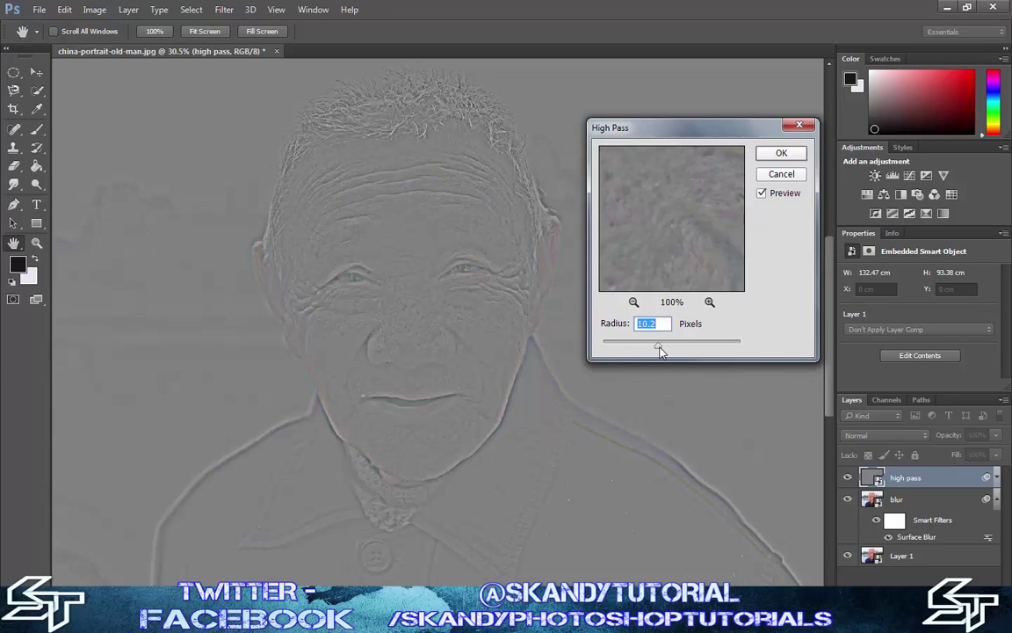
pyautogui.moveTo(661, 350); pyautogui.dragTo(651, 350)
pyautogui.moveTo(649, 350); pyautogui.dragTo(644, 348)
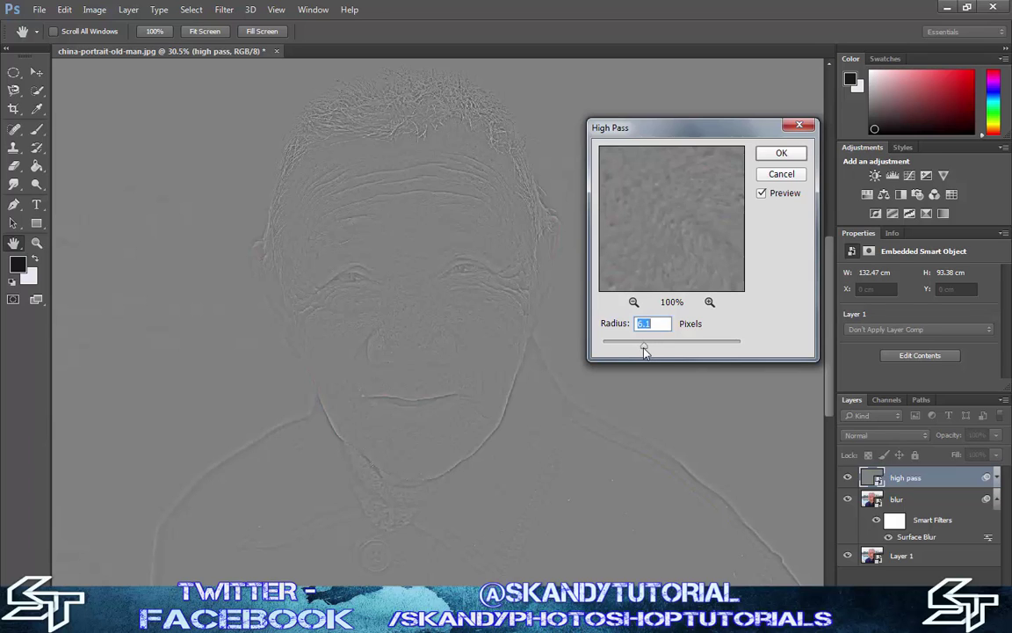
pyautogui.click(782, 154)
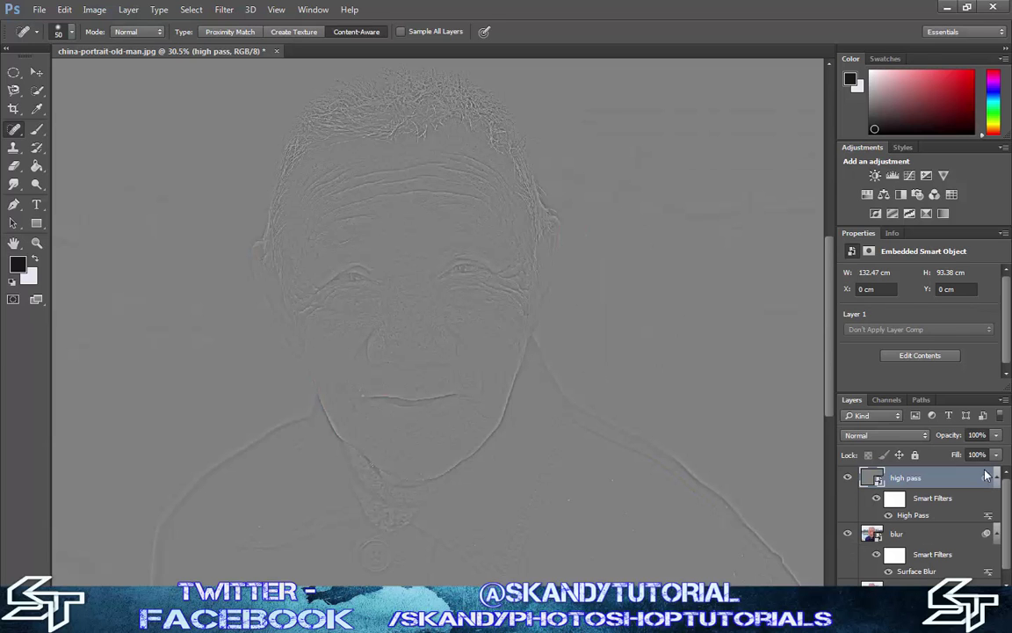
# Try Hard Light on the high pass layer and settle on Soft Light as its blend mode
pyautogui.click(924, 436)
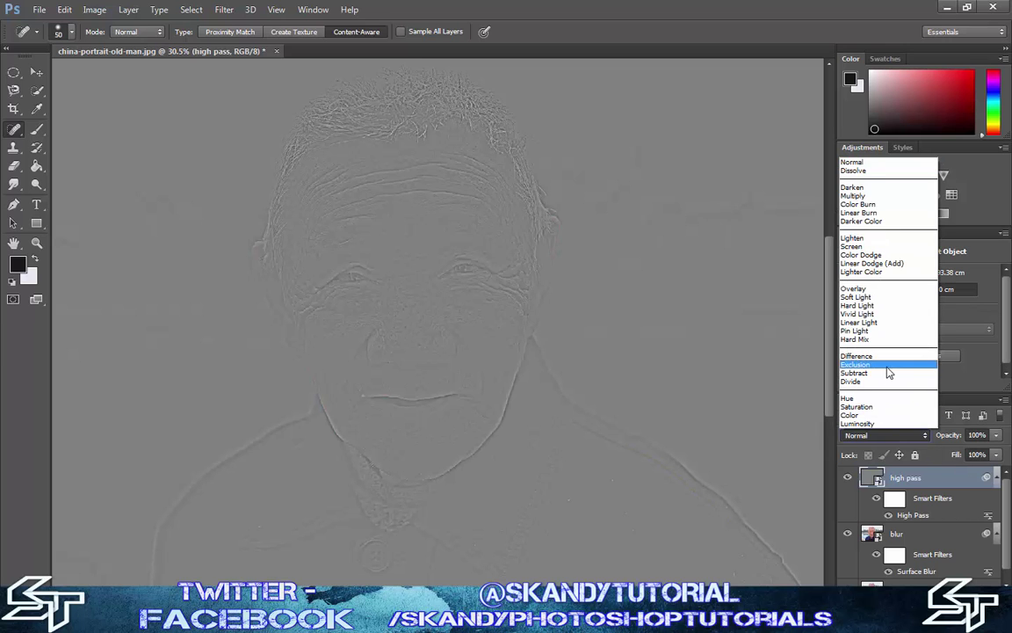
pyautogui.click(887, 313)
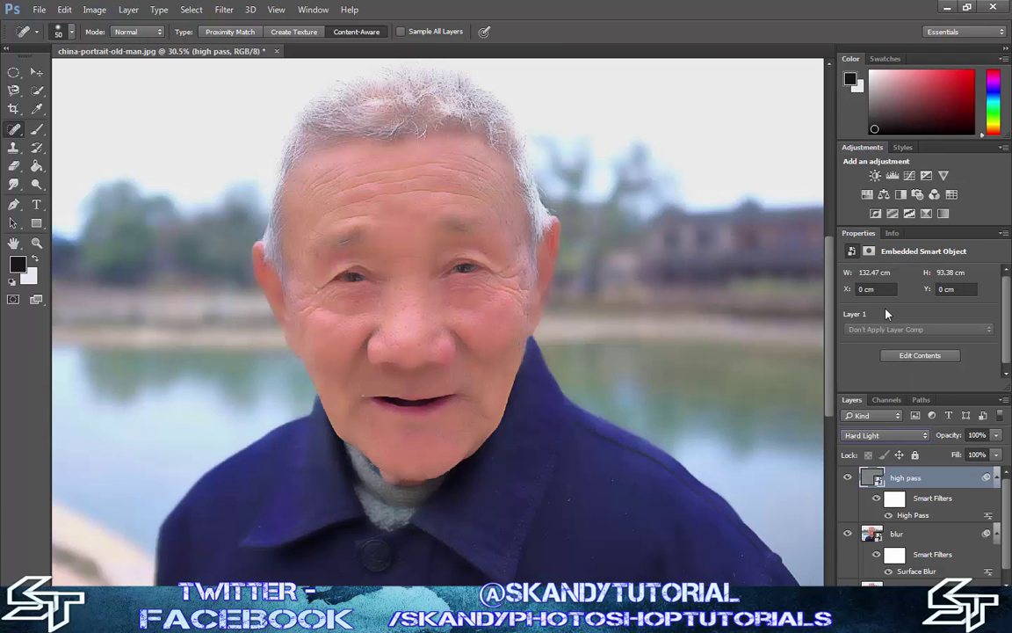
pyautogui.click(898, 437)
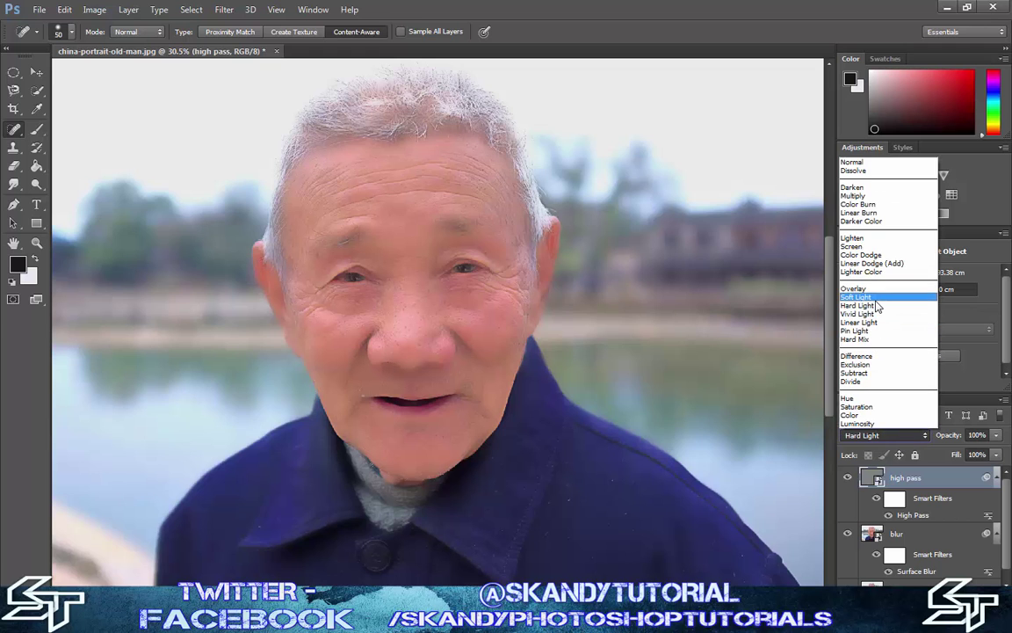
pyautogui.click(876, 296)
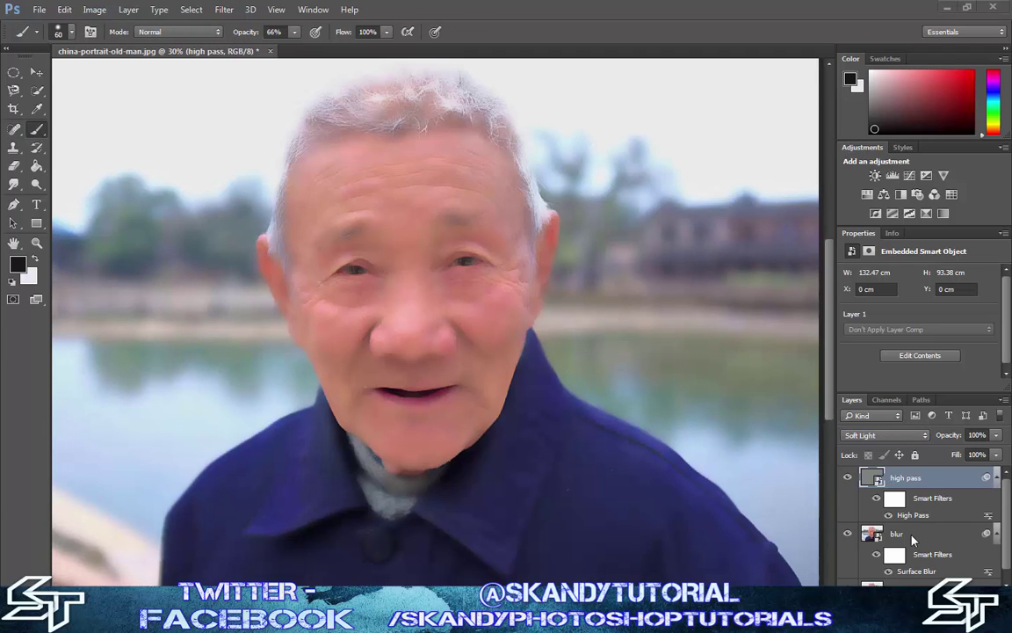
# Group the high pass and blur layers and add a black layer mask that hides the group's effect
pyautogui.click(897, 535)
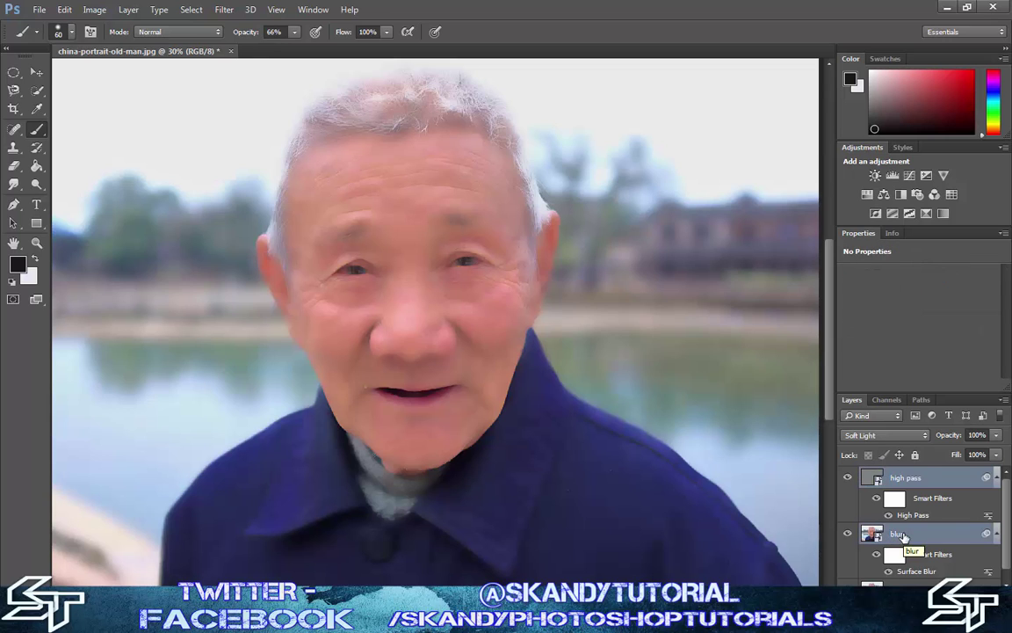
pyautogui.hotkey('ctrl', 'g')
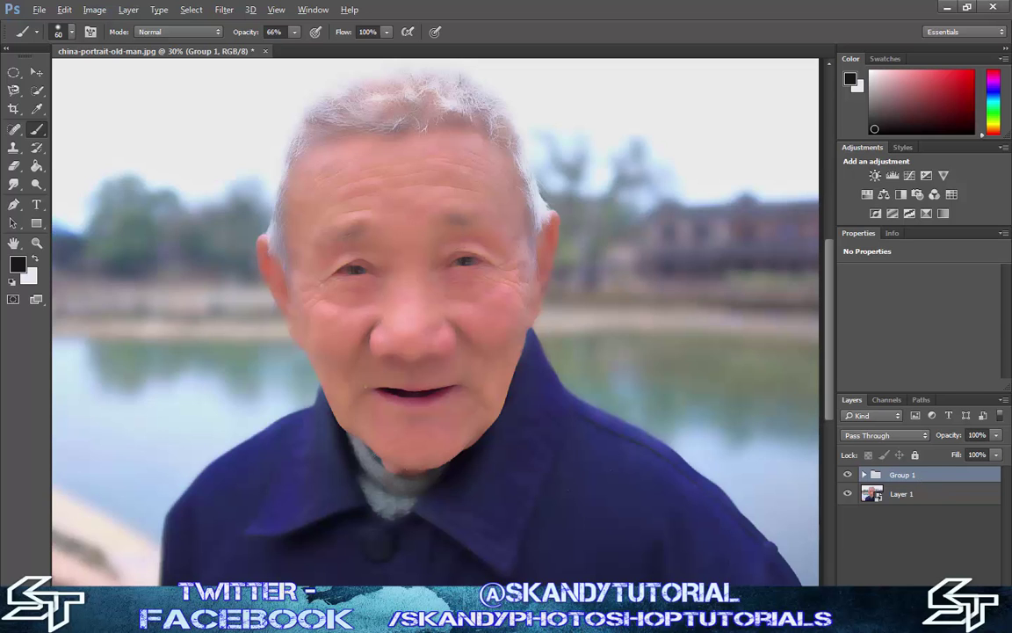
pyautogui.keyDown('alt'); pyautogui.click(932, 620); pyautogui.keyUp('alt')
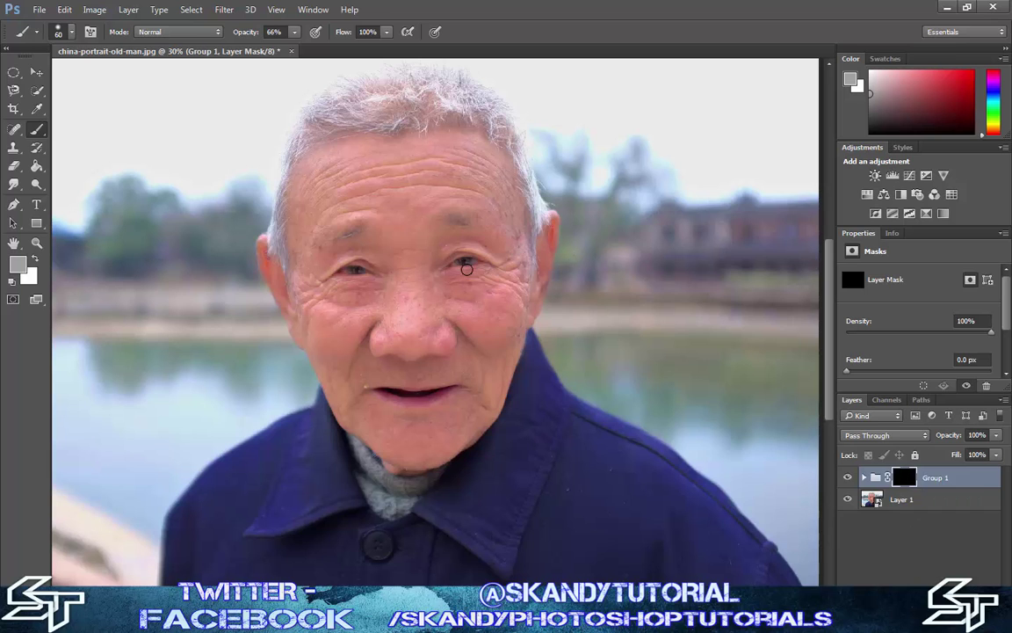
# Paint light grey on the group's mask over both eyes with a 60-pixel brush at 66% opacity
pyautogui.scroll(5, 468, 261)
pyautogui.scroll(4, 468, 259)
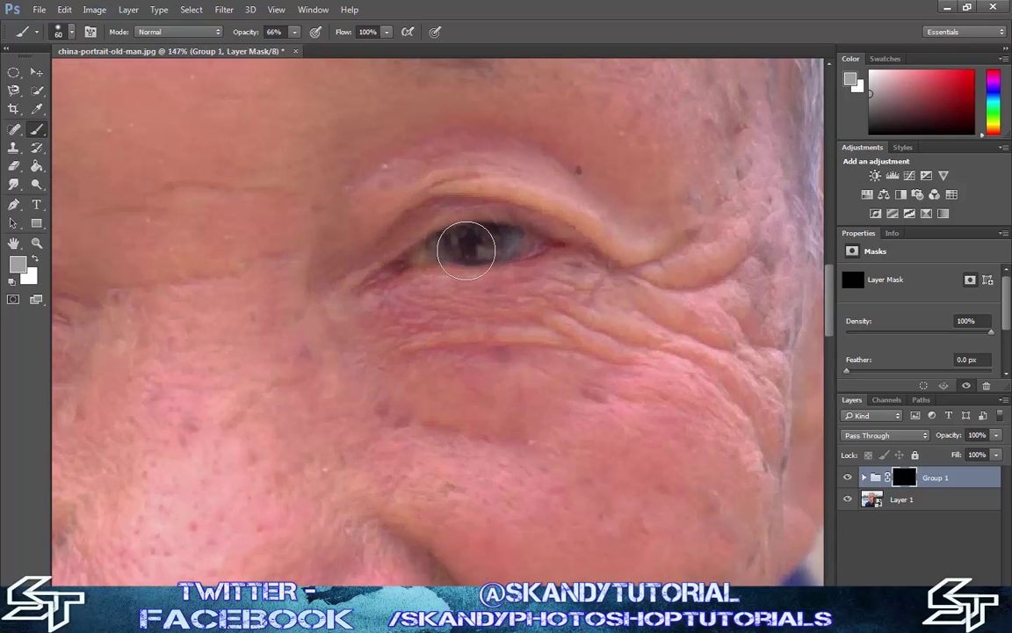
pyautogui.moveTo(465, 250)
pyautogui.mouseDown()
pyautogui.moveTo(430, 260)
pyautogui.moveTo(482, 237)
pyautogui.moveTo(529, 242)
pyautogui.moveTo(446, 242)
pyautogui.moveTo(405, 272)
pyautogui.moveTo(505, 233)
pyautogui.moveTo(565, 248)
pyautogui.moveTo(502, 284)
pyautogui.moveTo(410, 283)
pyautogui.moveTo(521, 264)
pyautogui.moveTo(512, 224)
pyautogui.moveTo(409, 243)
pyautogui.mouseUp()
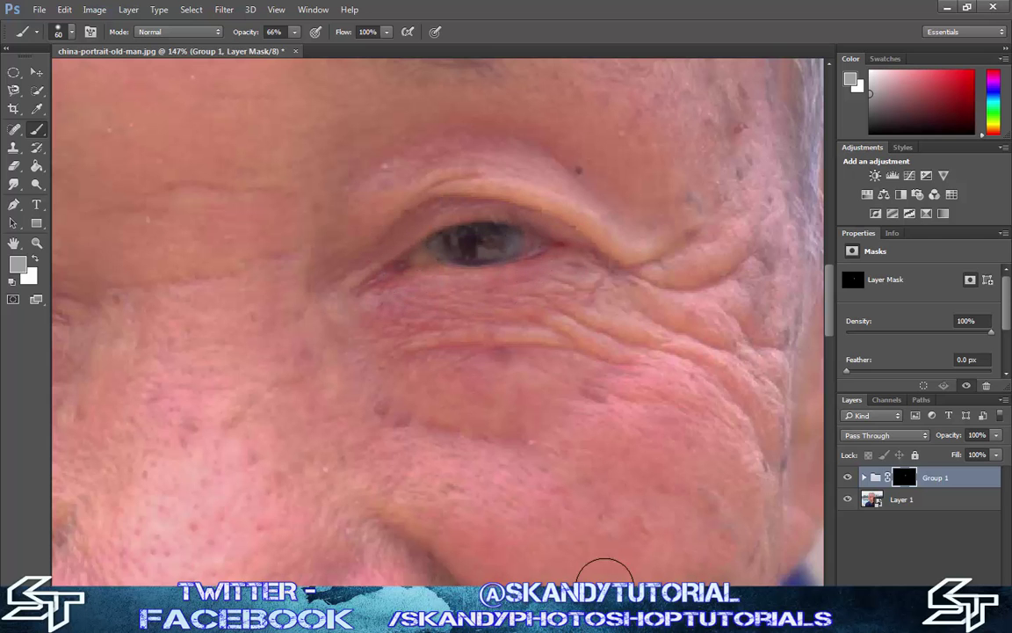
pyautogui.moveTo(545, 593); pyautogui.dragTo(364, 593)
pyautogui.moveTo(379, 273)
pyautogui.mouseDown()
pyautogui.moveTo(317, 281)
pyautogui.moveTo(275, 304)
pyautogui.moveTo(426, 290)
pyautogui.moveTo(397, 256)
pyautogui.moveTo(335, 270)
pyautogui.moveTo(287, 303)
pyautogui.mouseUp()
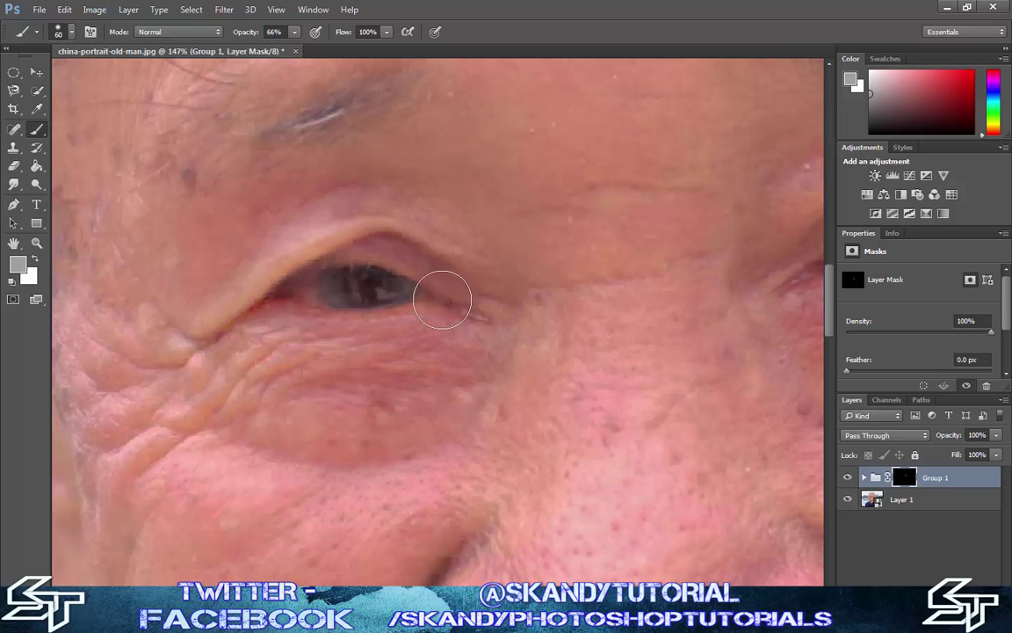
# Enlarge the brush to 300 pixels and paint the group's mask over the man's dark blue jacket and collar
pyautogui.scroll(-3, 352, 390)
pyautogui.scroll(-5, 348, 398)
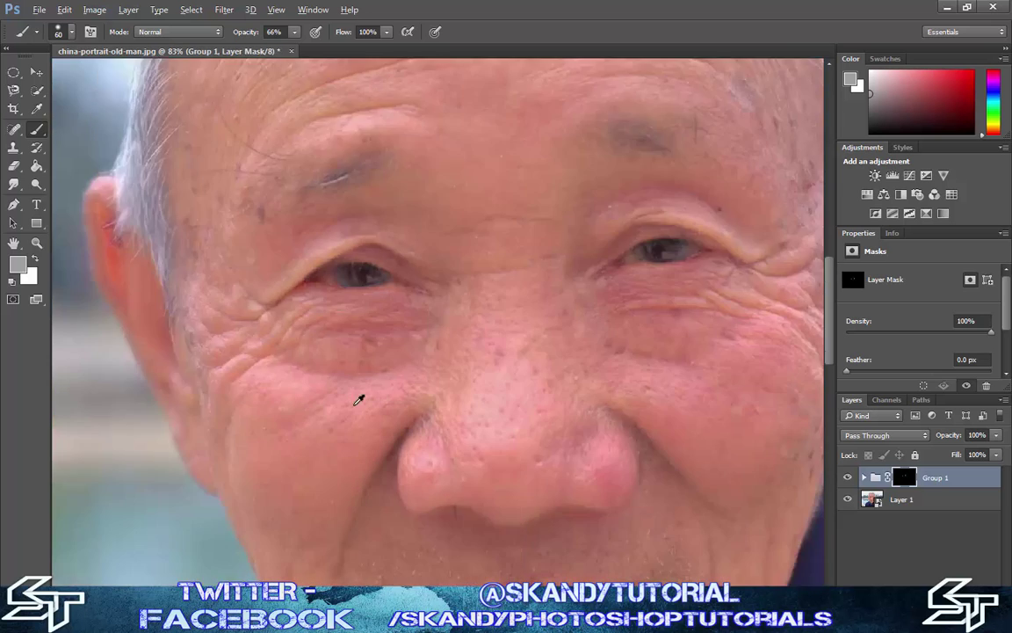
pyautogui.scroll(-6, 357, 402)
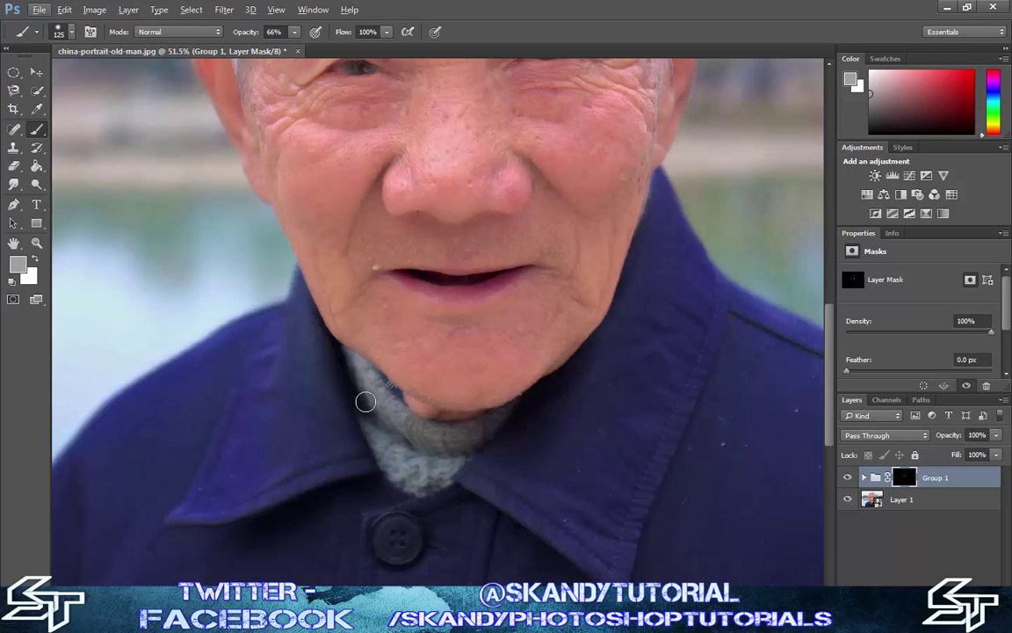
pyautogui.press(']')
pyautogui.press(']')
pyautogui.press(']')
pyautogui.moveTo(75, 466)
pyautogui.mouseDown()
pyautogui.moveTo(182, 363)
pyautogui.moveTo(310, 452)
pyautogui.moveTo(525, 479)
pyautogui.moveTo(448, 481)
pyautogui.moveTo(424, 497)
pyautogui.mouseUp()
pyautogui.scroll(6, 424, 496)
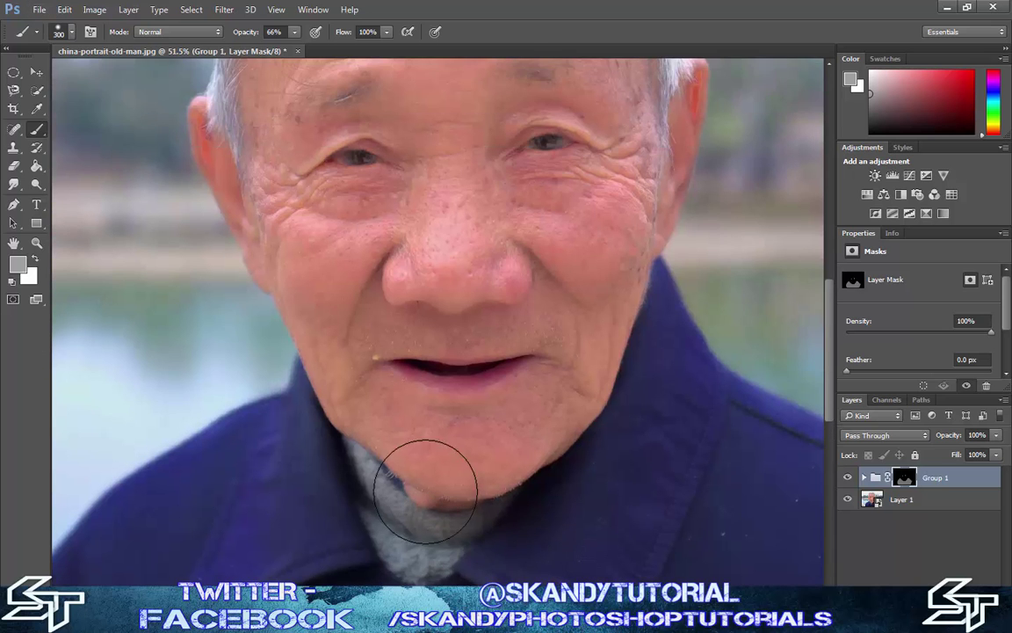
pyautogui.scroll(-4, 474, 469)
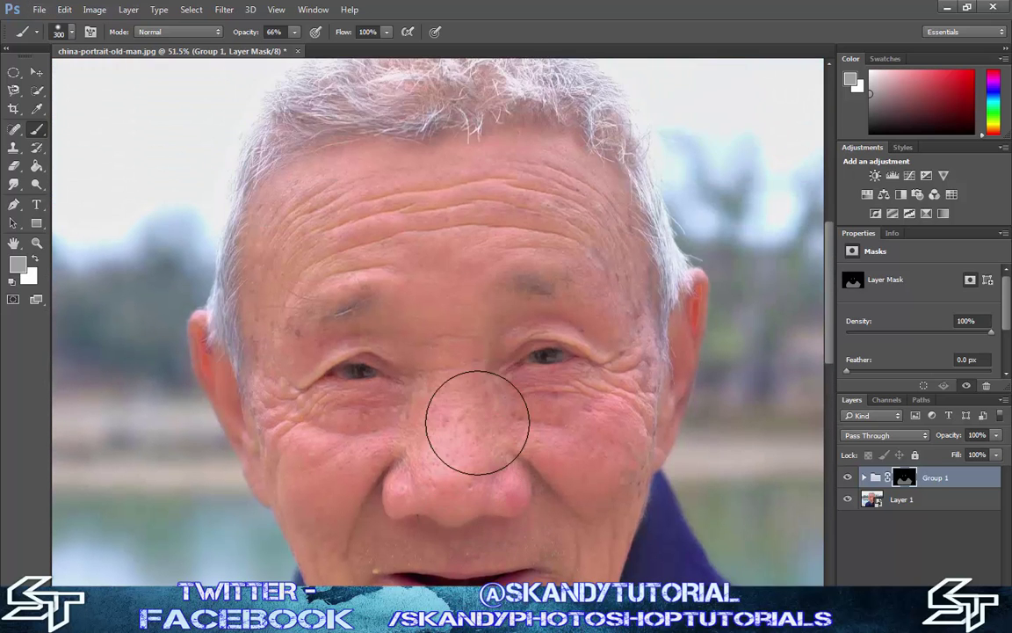
pyautogui.scroll(-6, 511, 429)
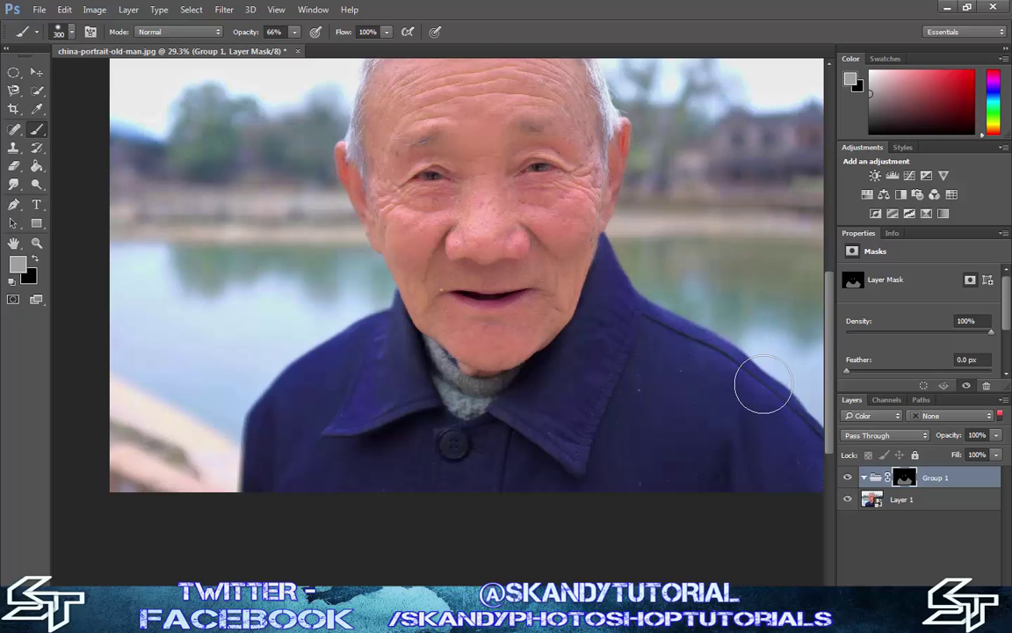
pyautogui.scroll(-1, 707, 370)
pyautogui.scroll(-1, 707, 371)
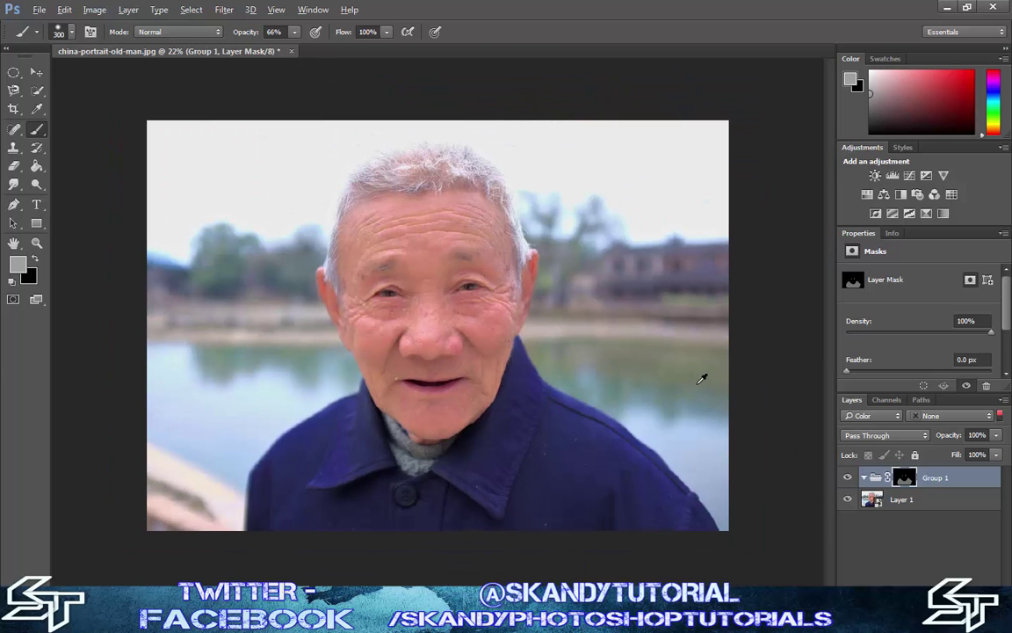